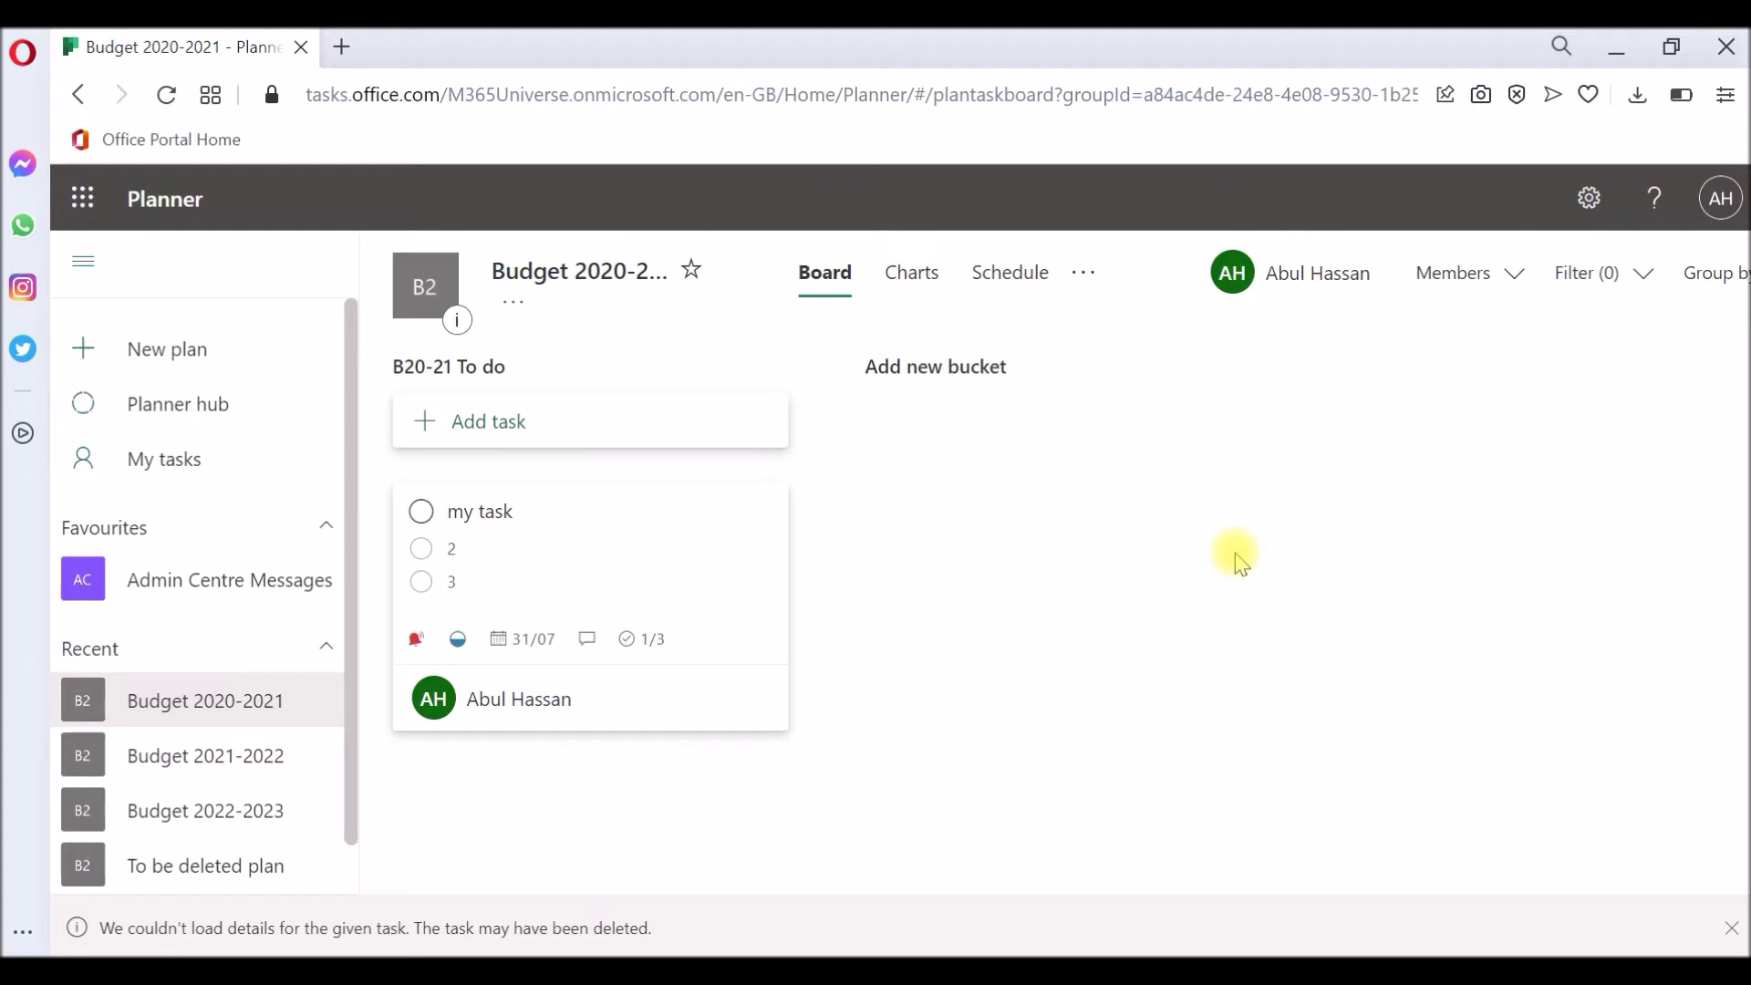
- Check the Budget 2020-2021 plan settings and review my task's details
left_click(588, 276)
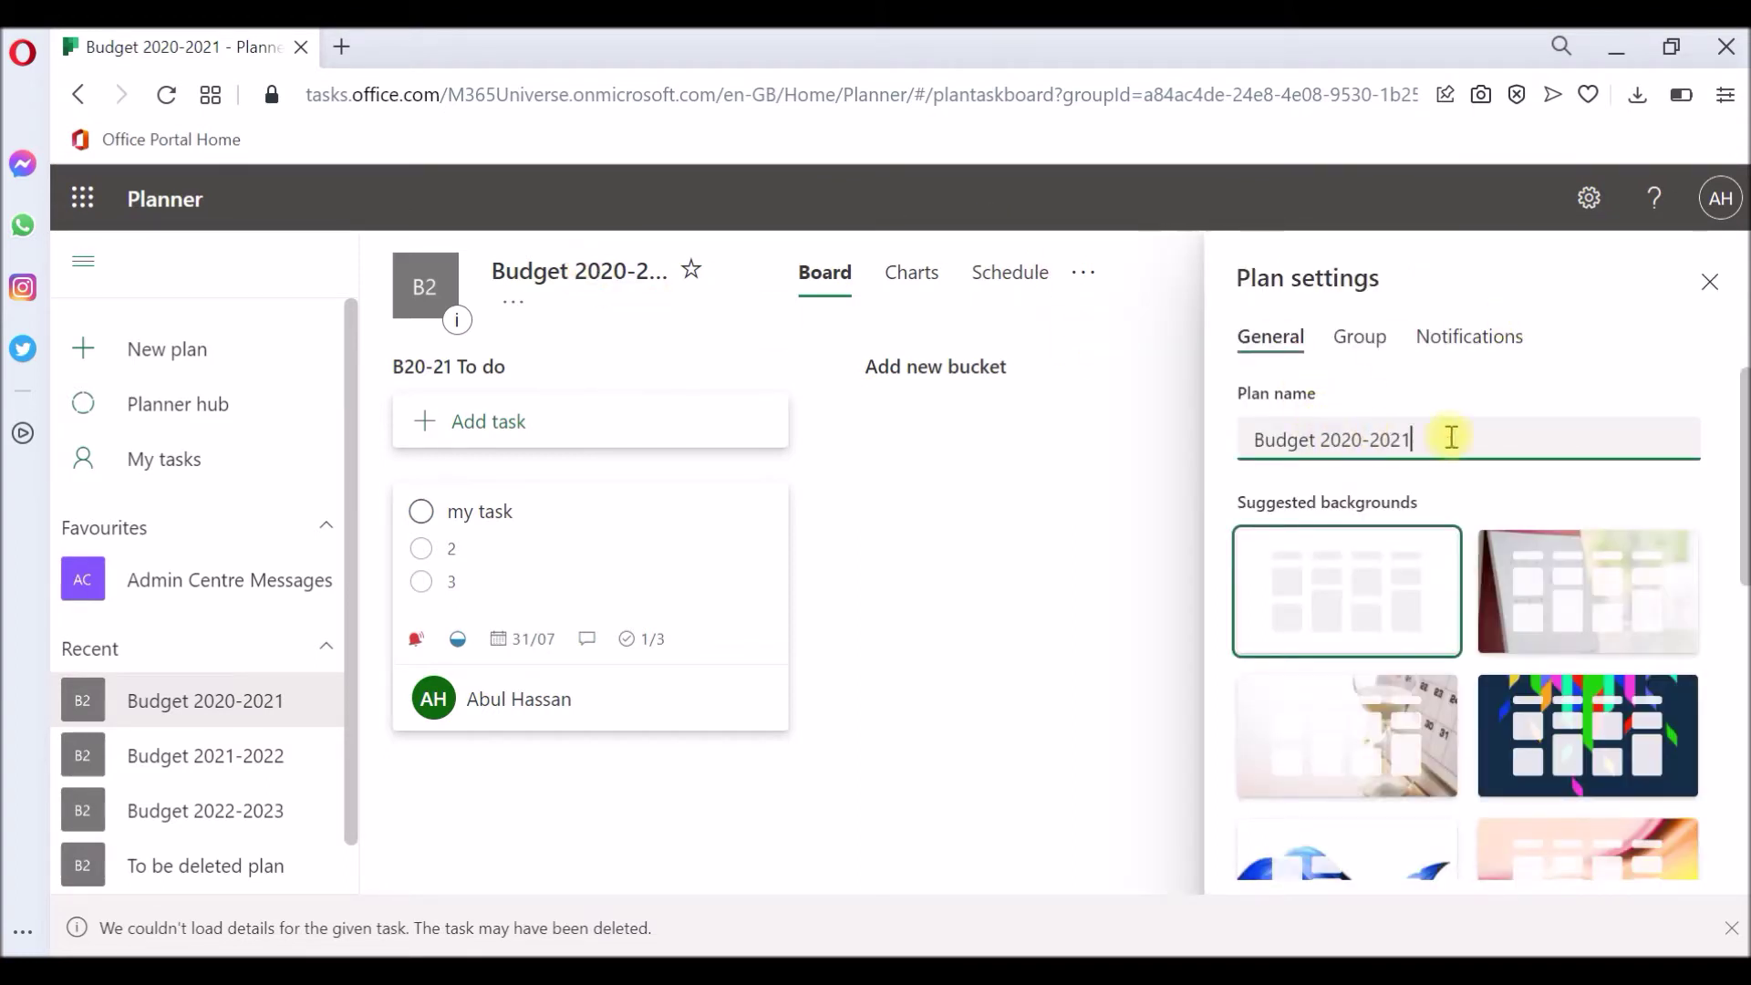
left_click(1710, 282)
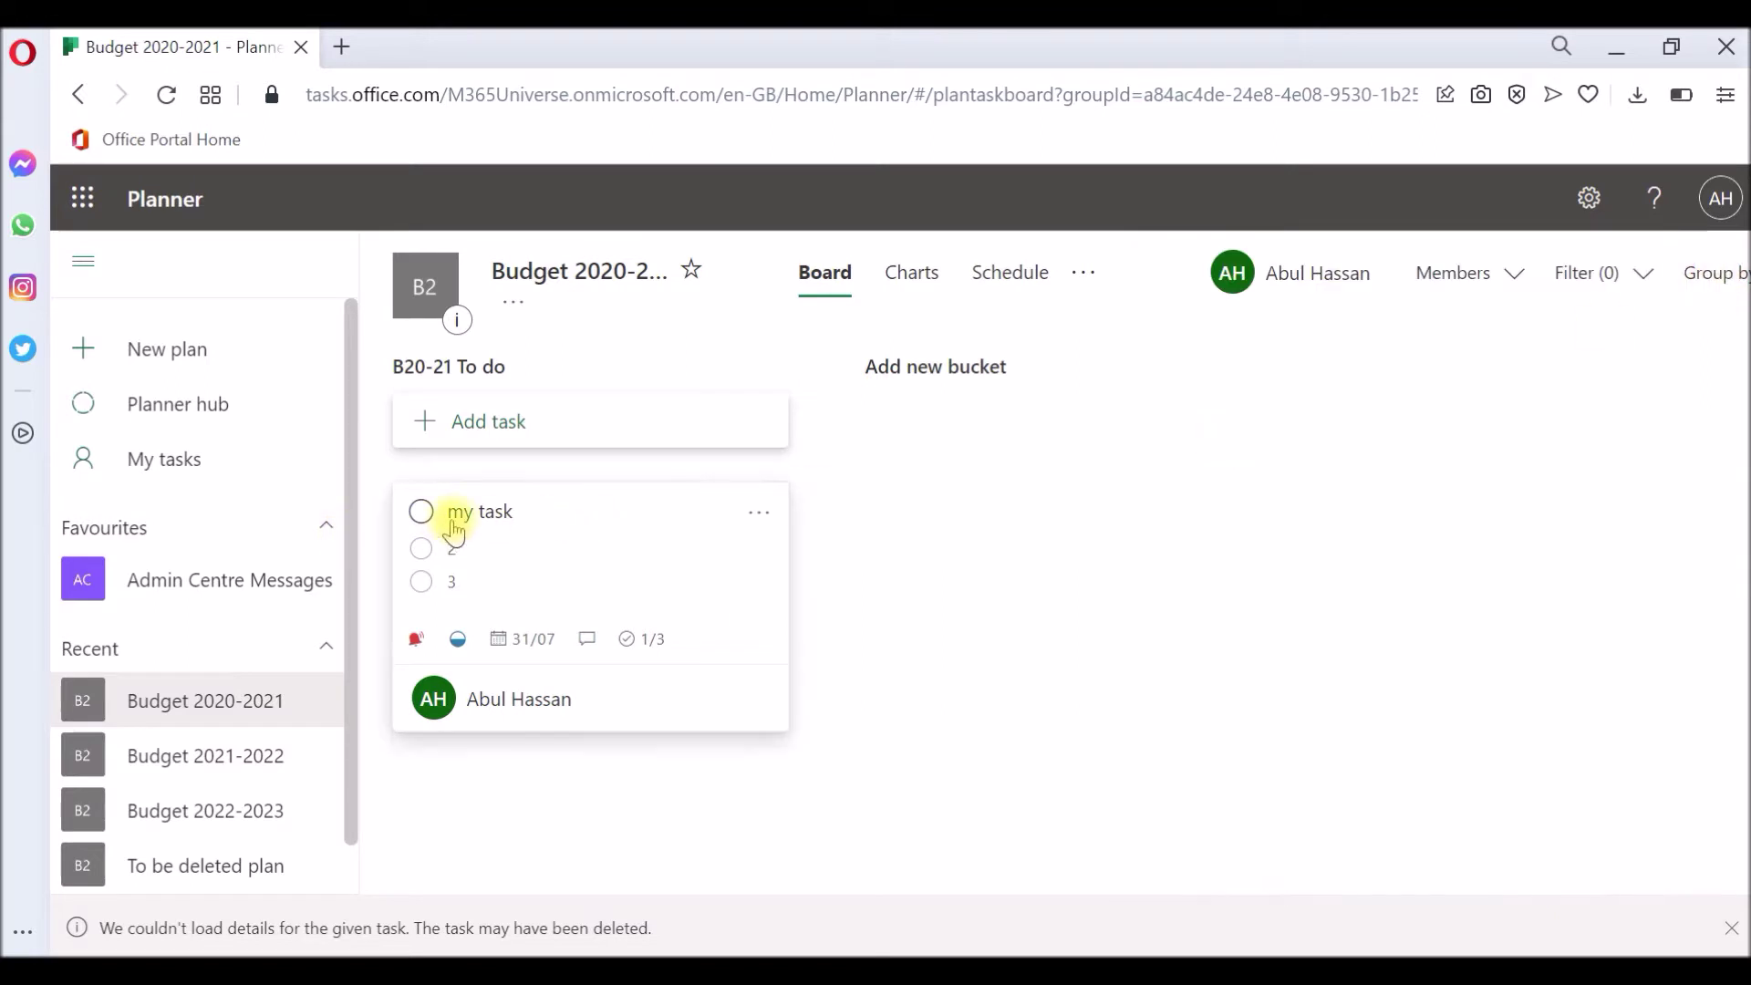
left_click(574, 547)
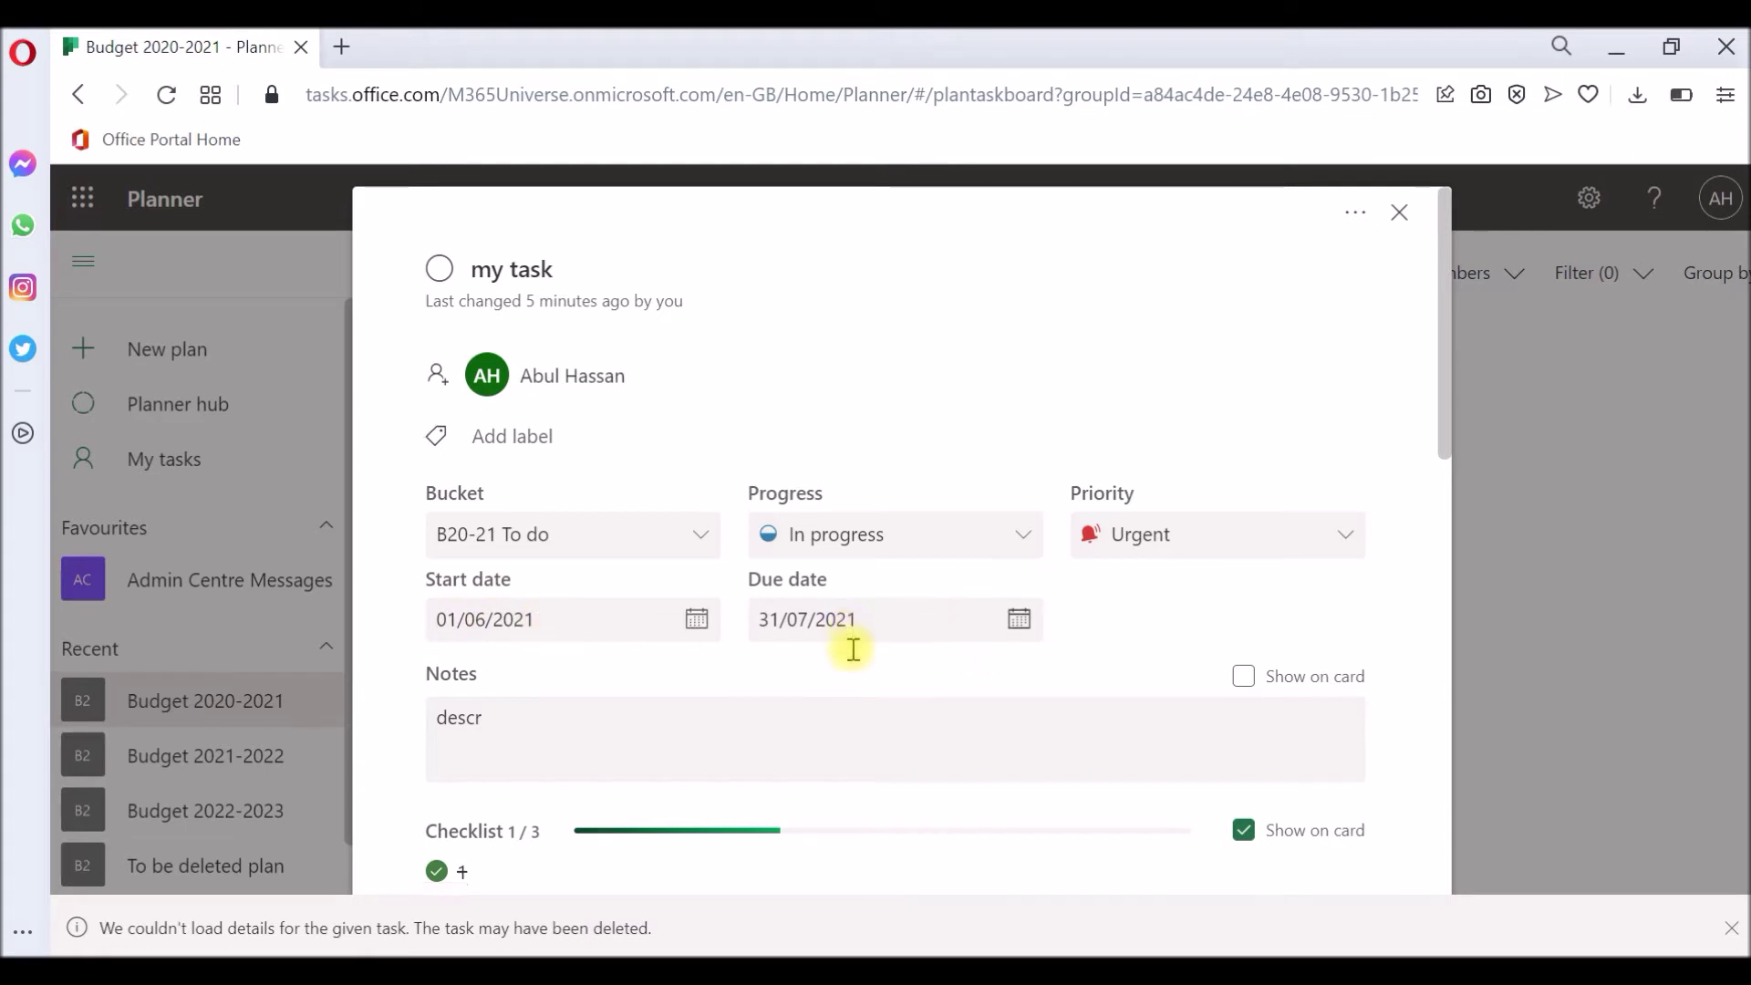
scroll(848, 648, "down", 5)
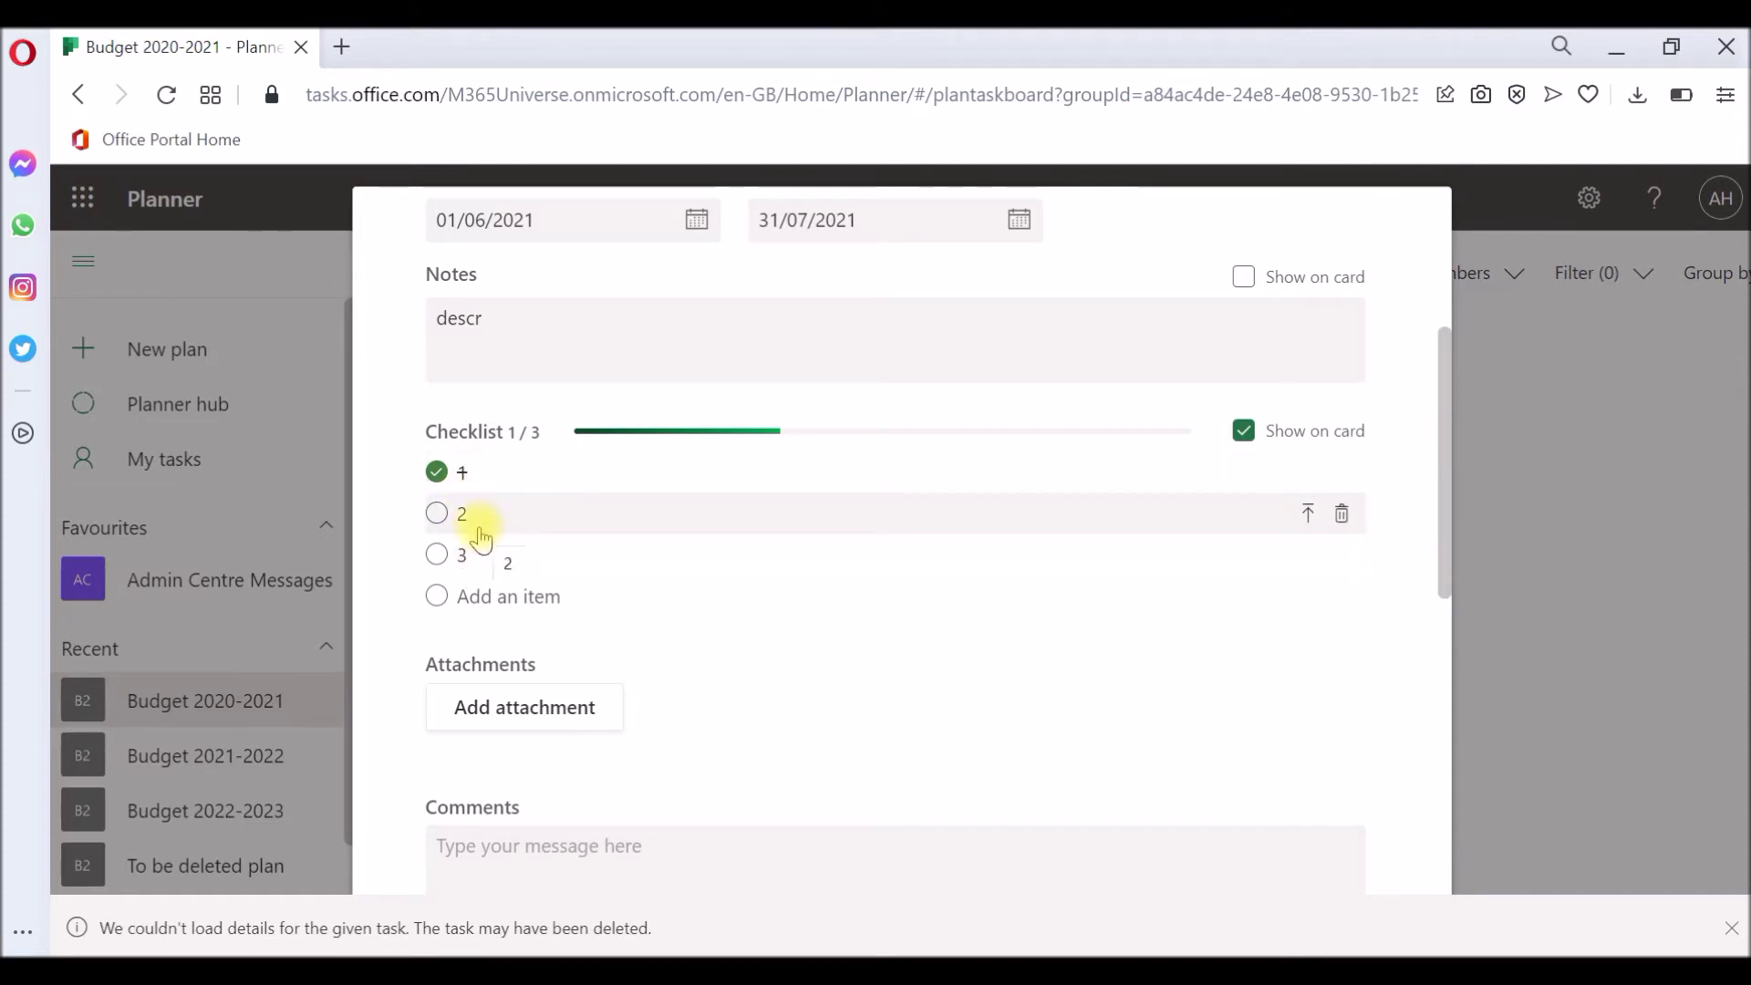
scroll(720, 642, "down", 5)
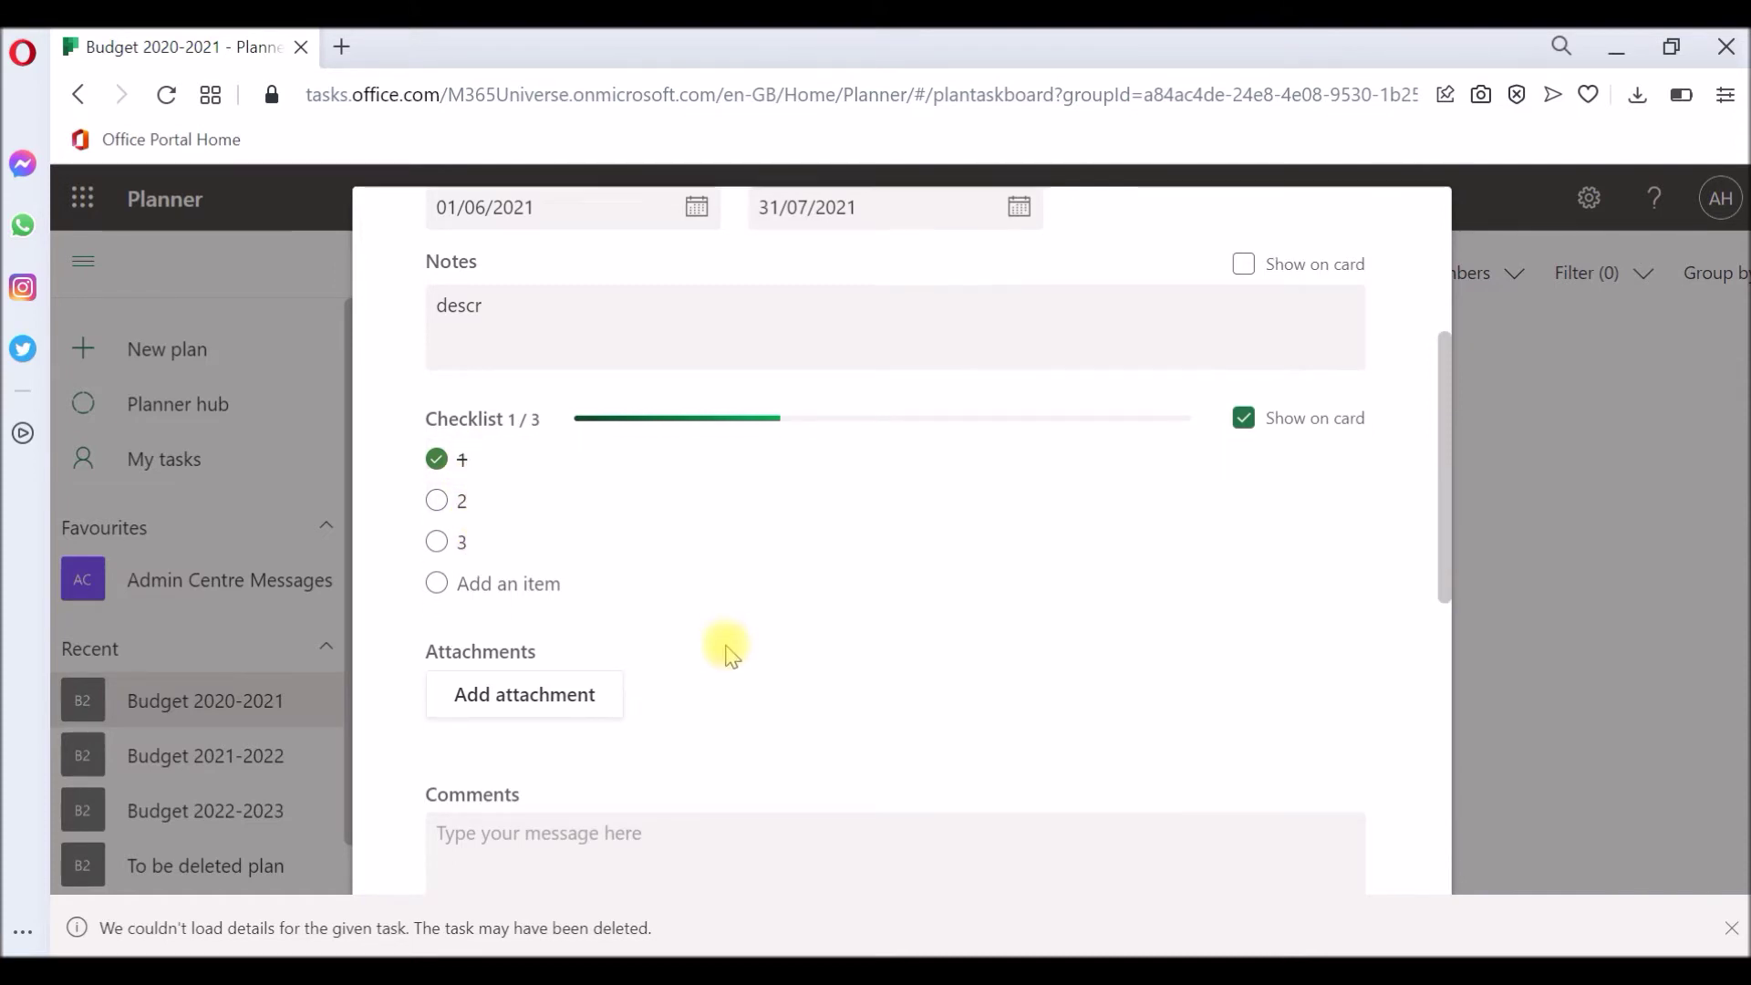
scroll(776, 670, "down", 5)
scroll(649, 566, "up", 3)
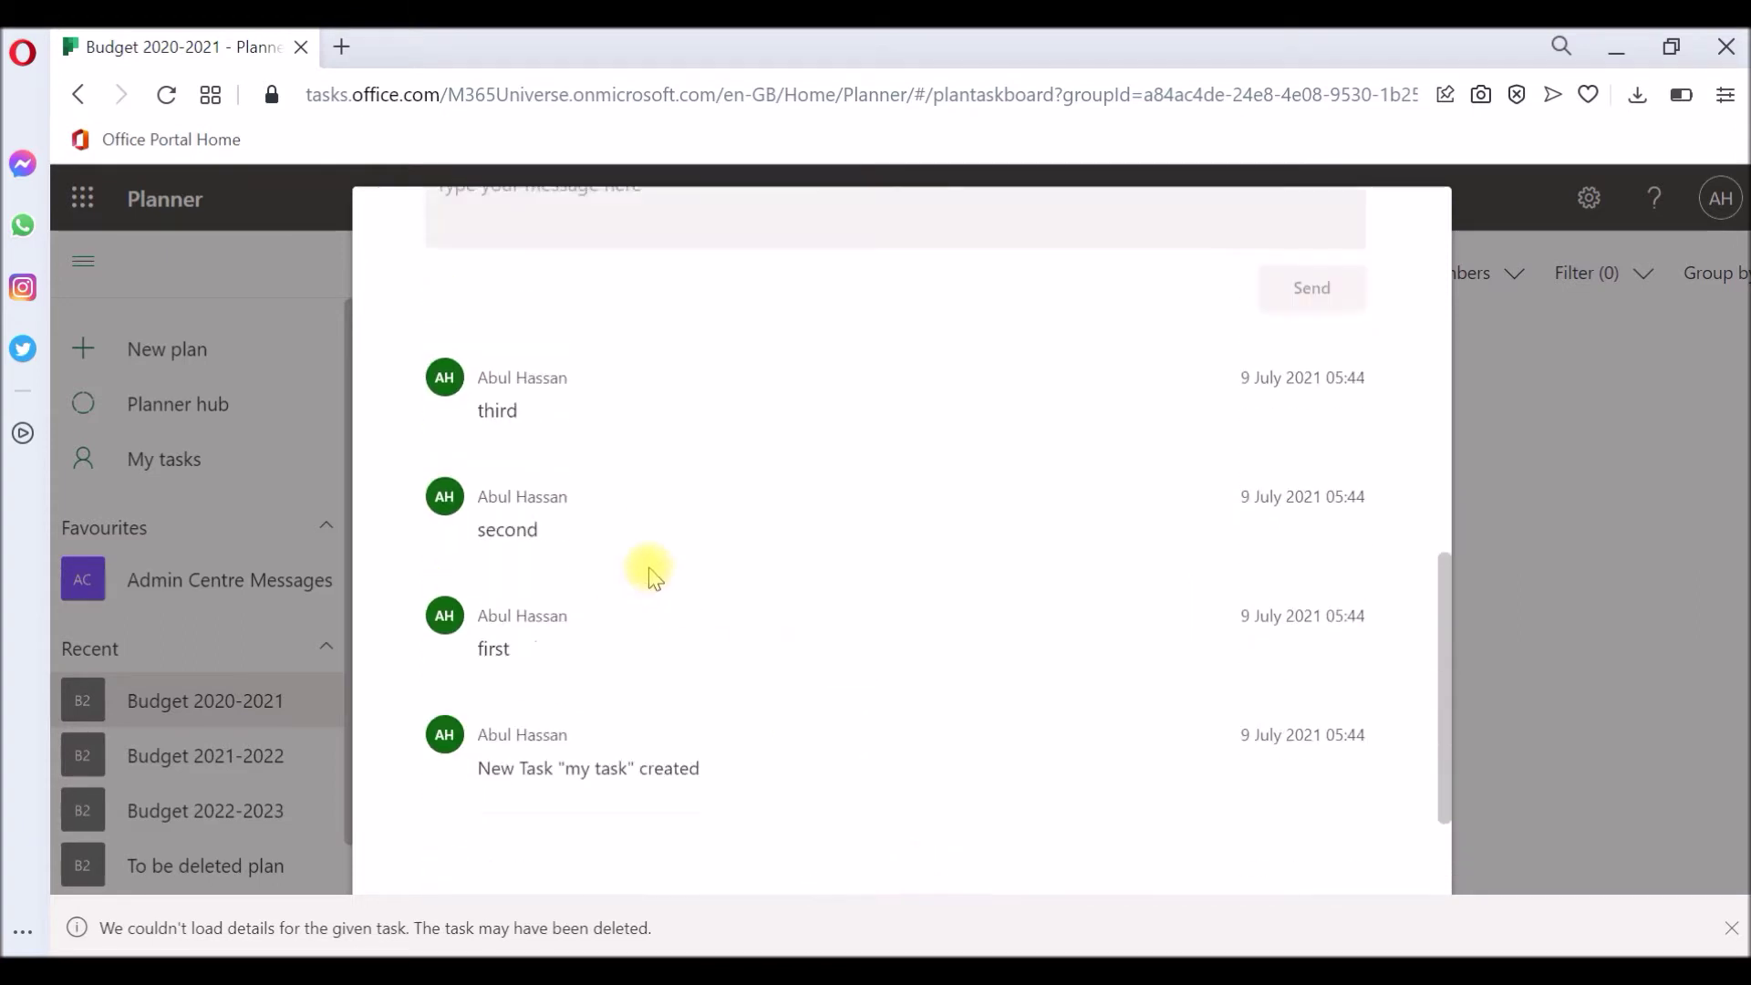
scroll(593, 511, "down", 2)
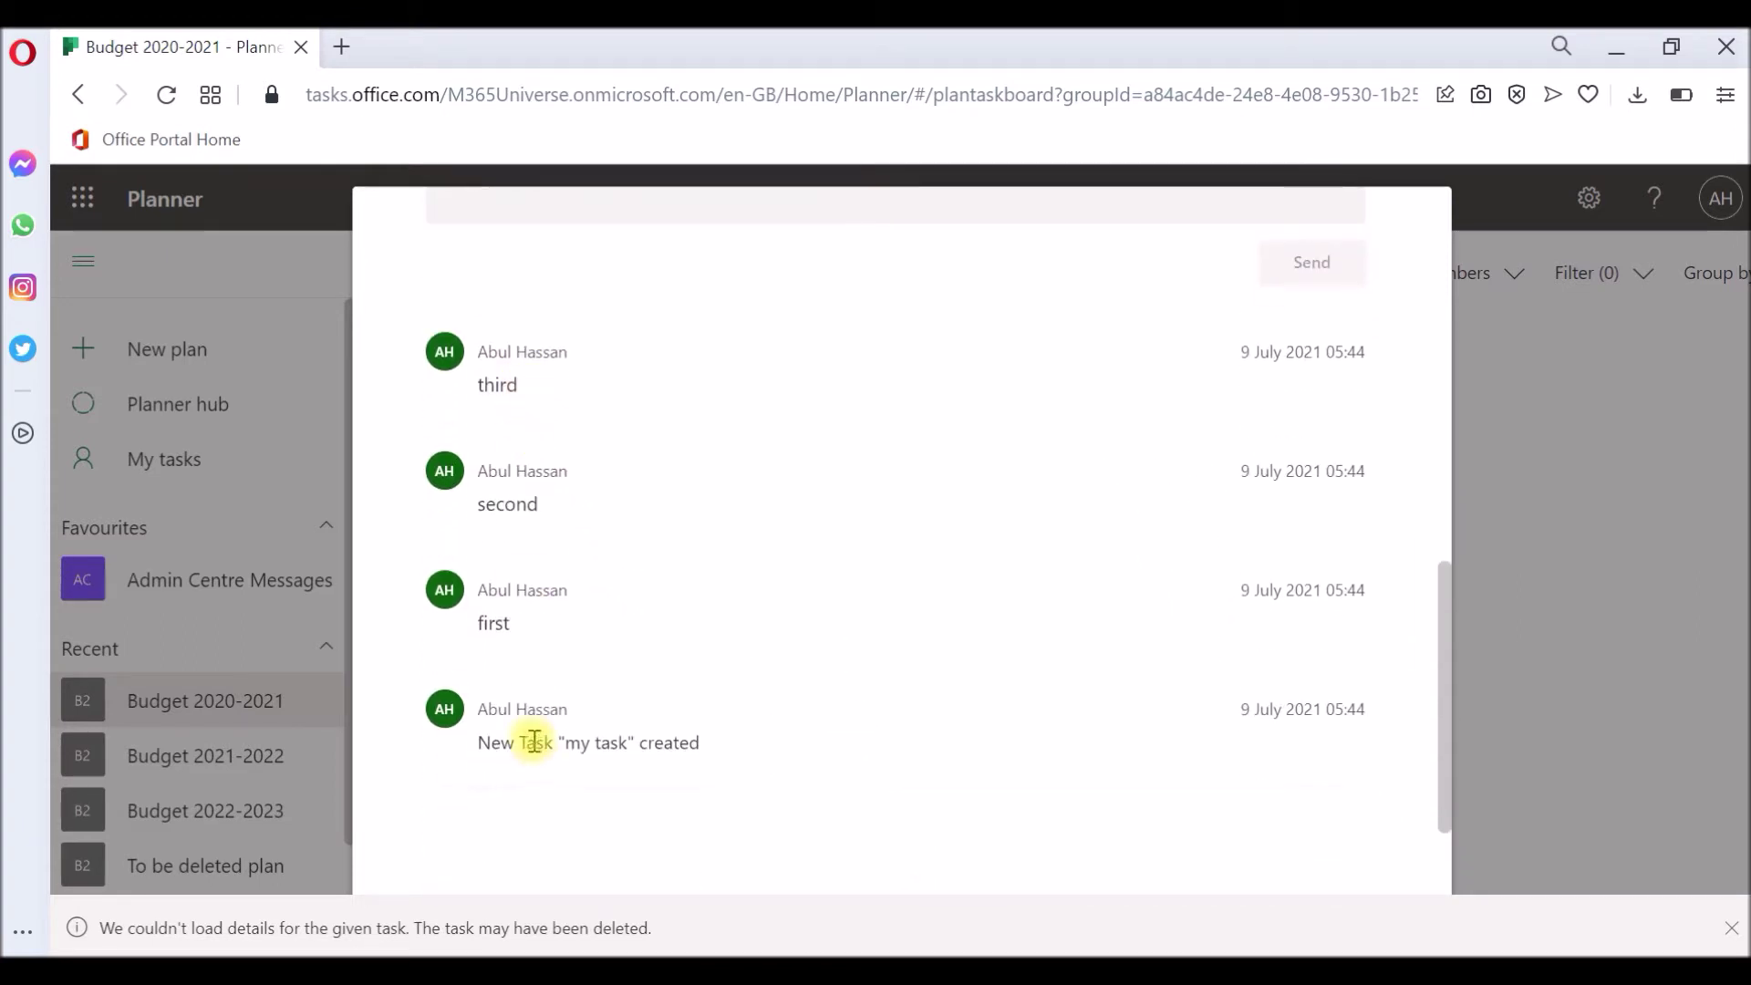
scroll(547, 575, "up", 10)
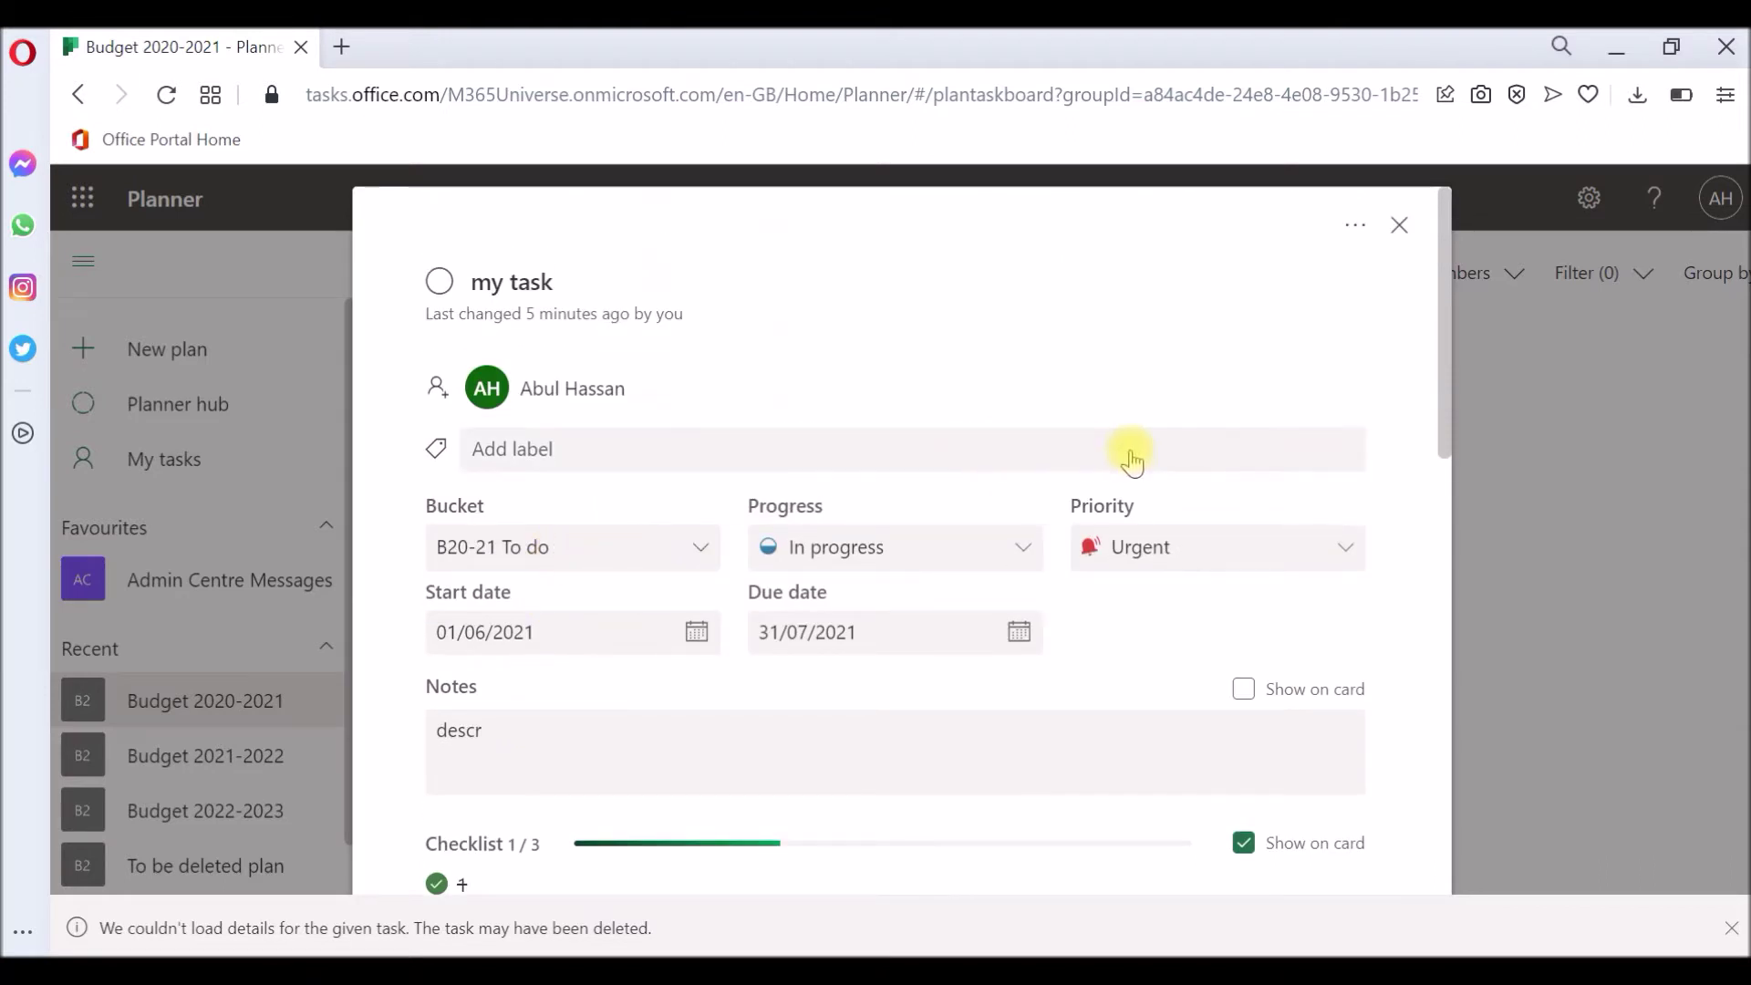
left_click(1545, 436)
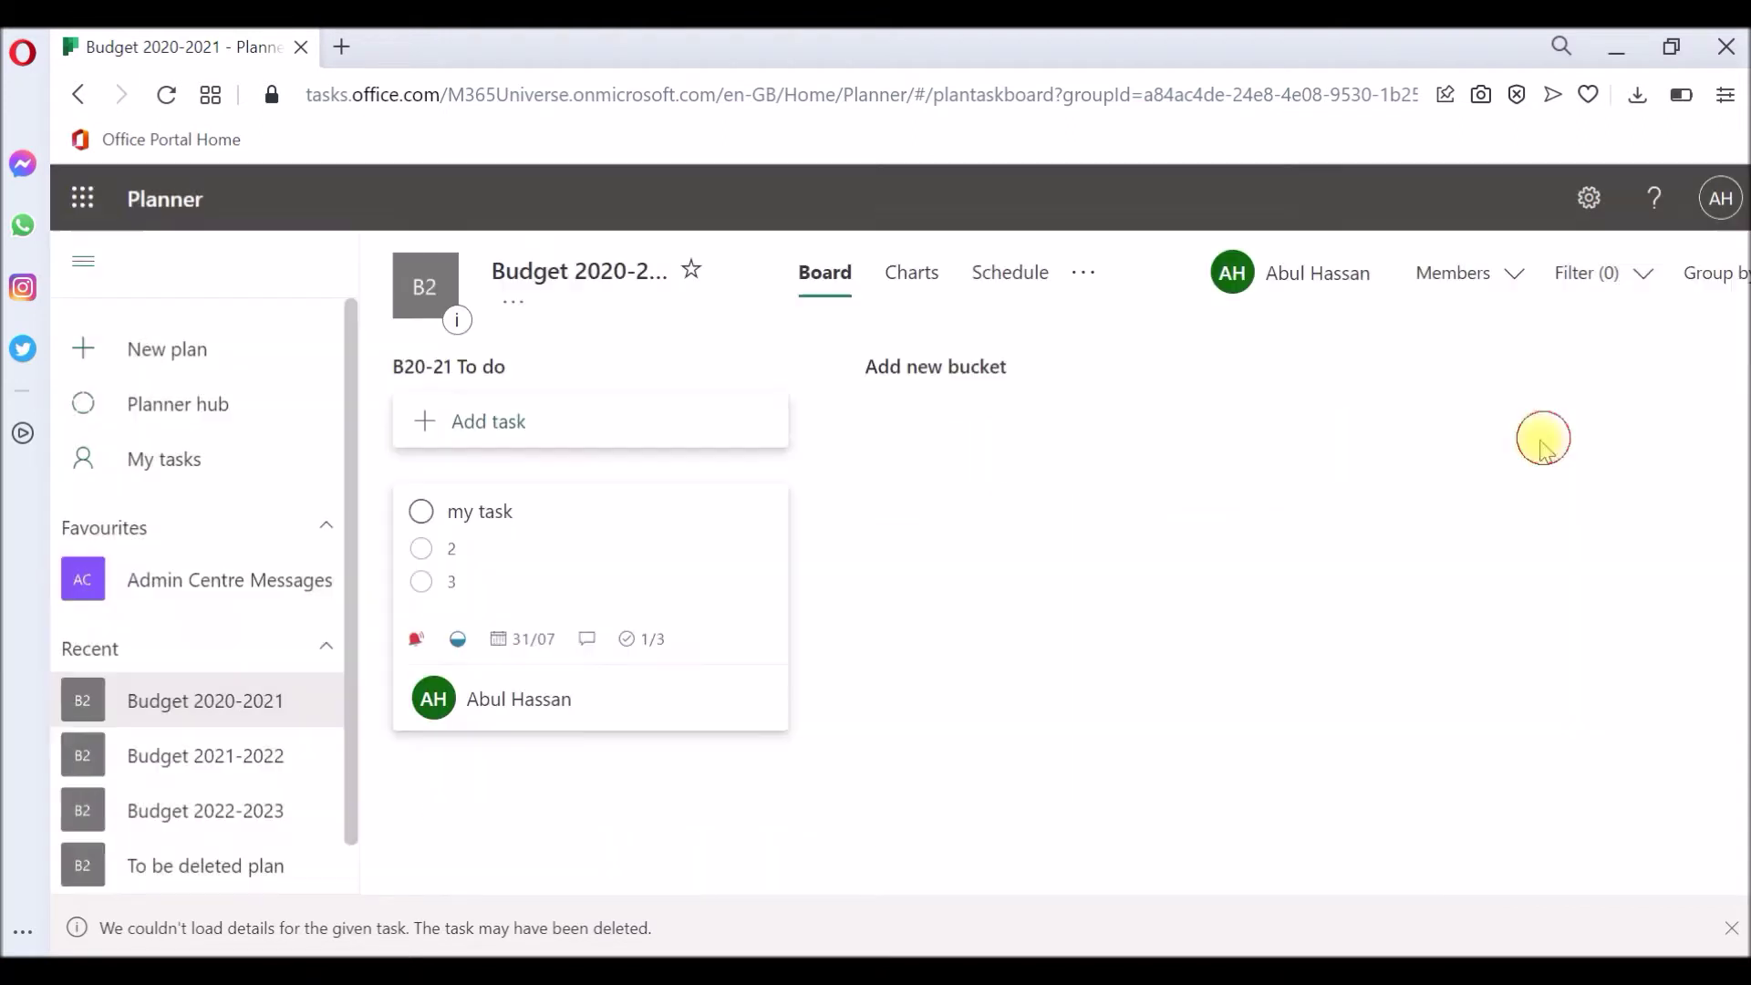
- Reopen my task in Budget 2020-2021 and start copying it from its actions menu
left_click(235, 771)
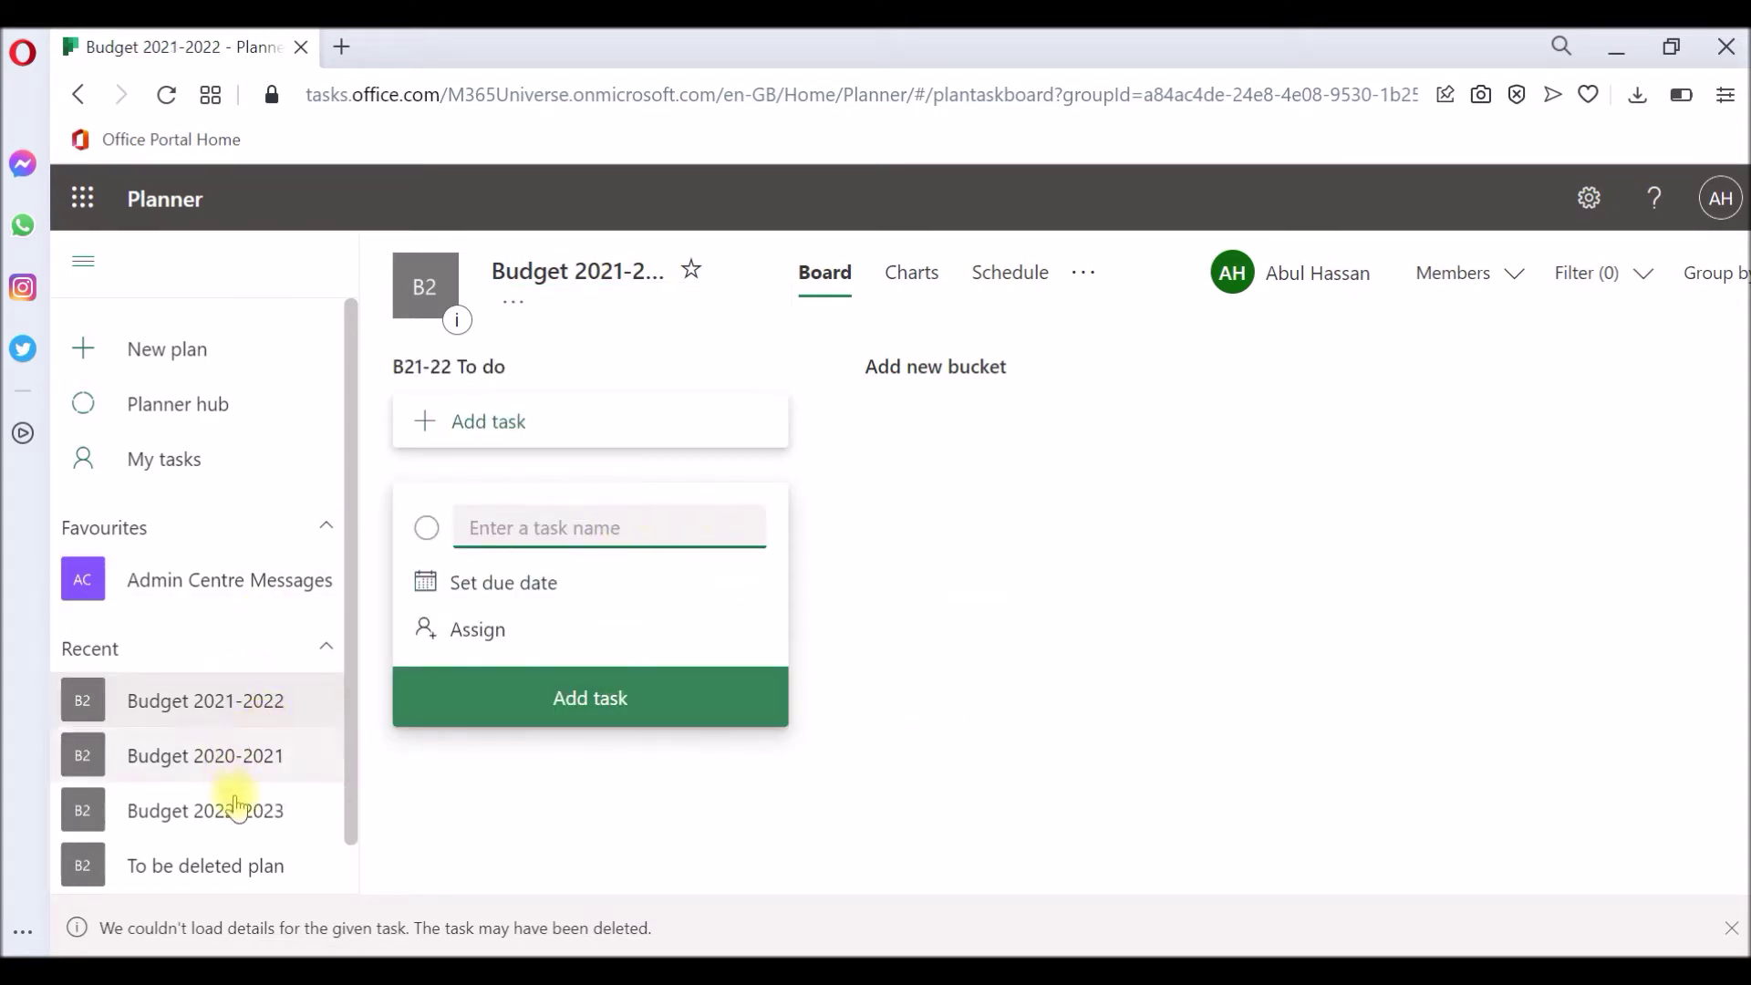
left_click(240, 769)
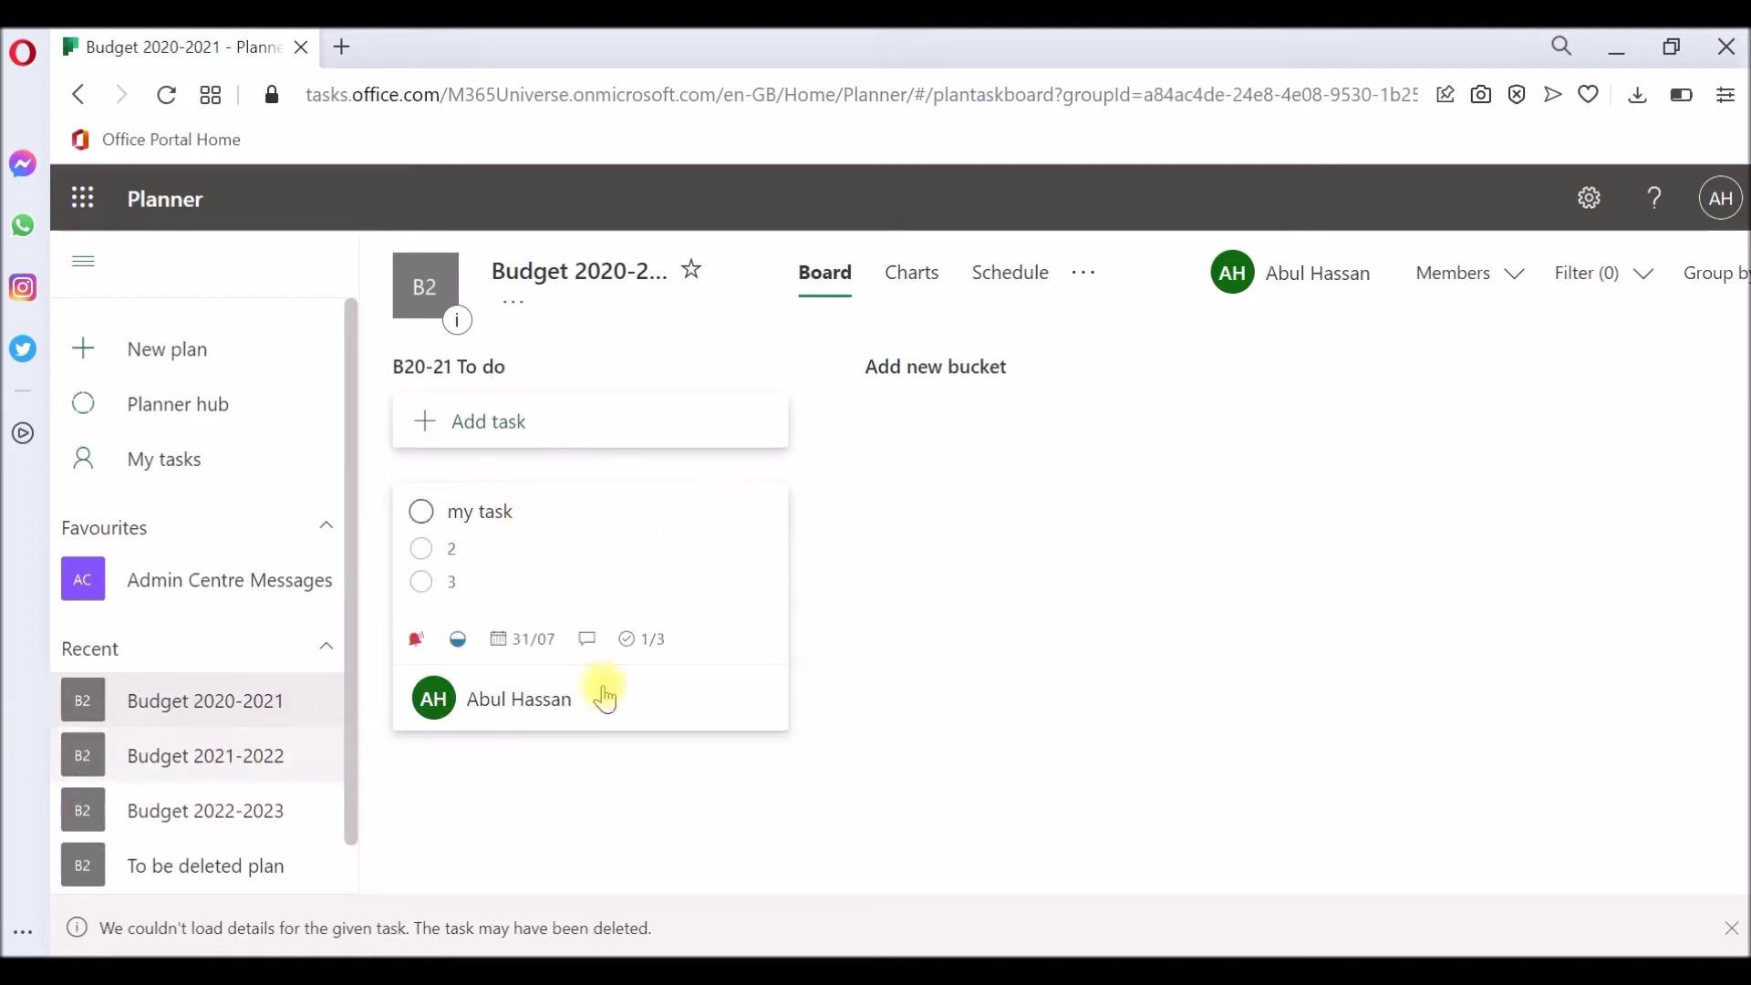
left_click(602, 566)
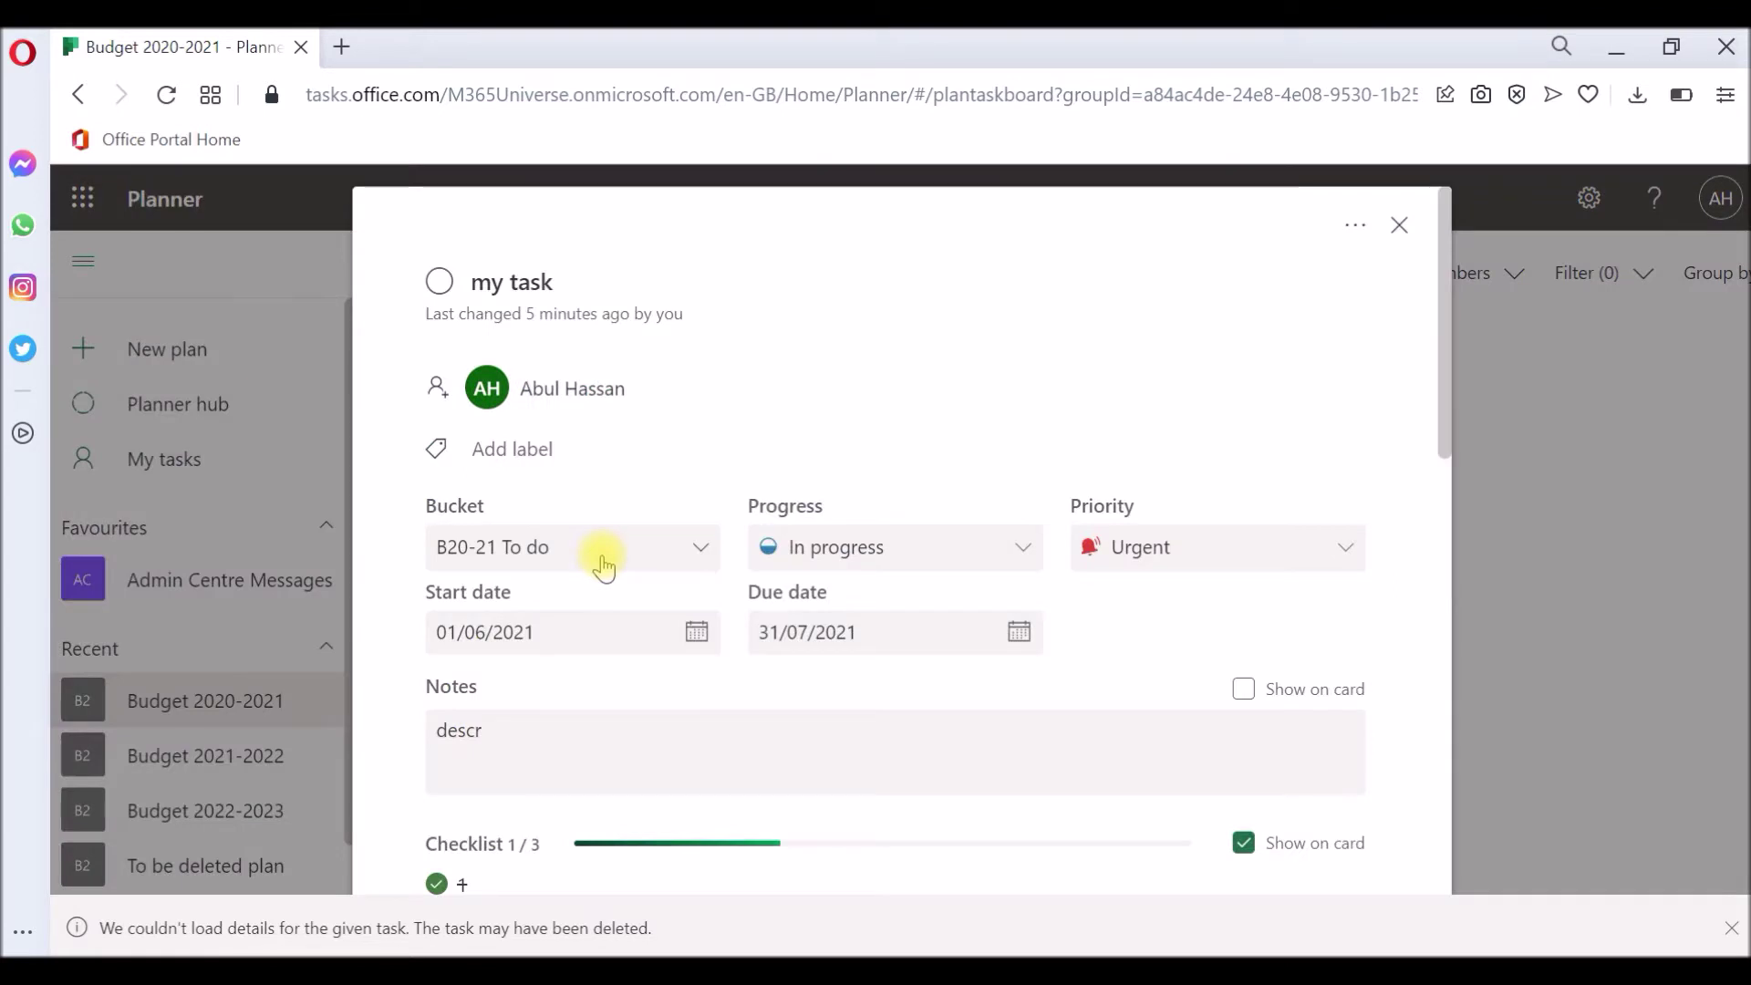
left_click(1358, 228)
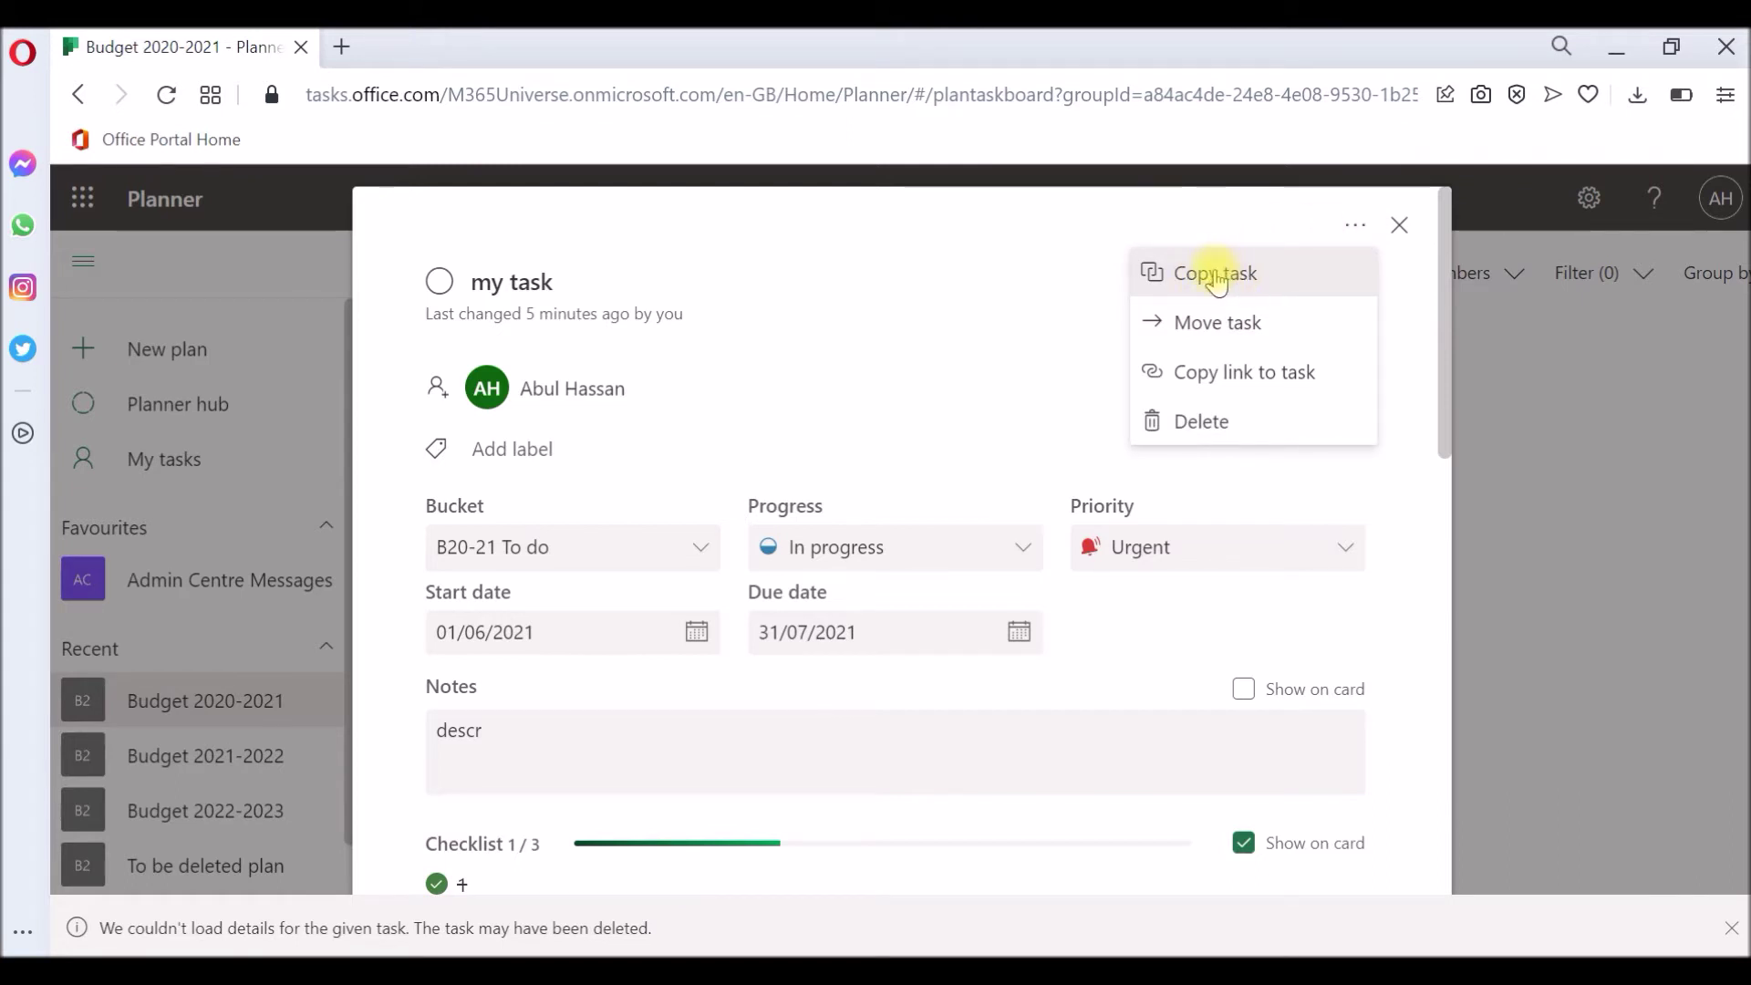
left_click(1215, 274)
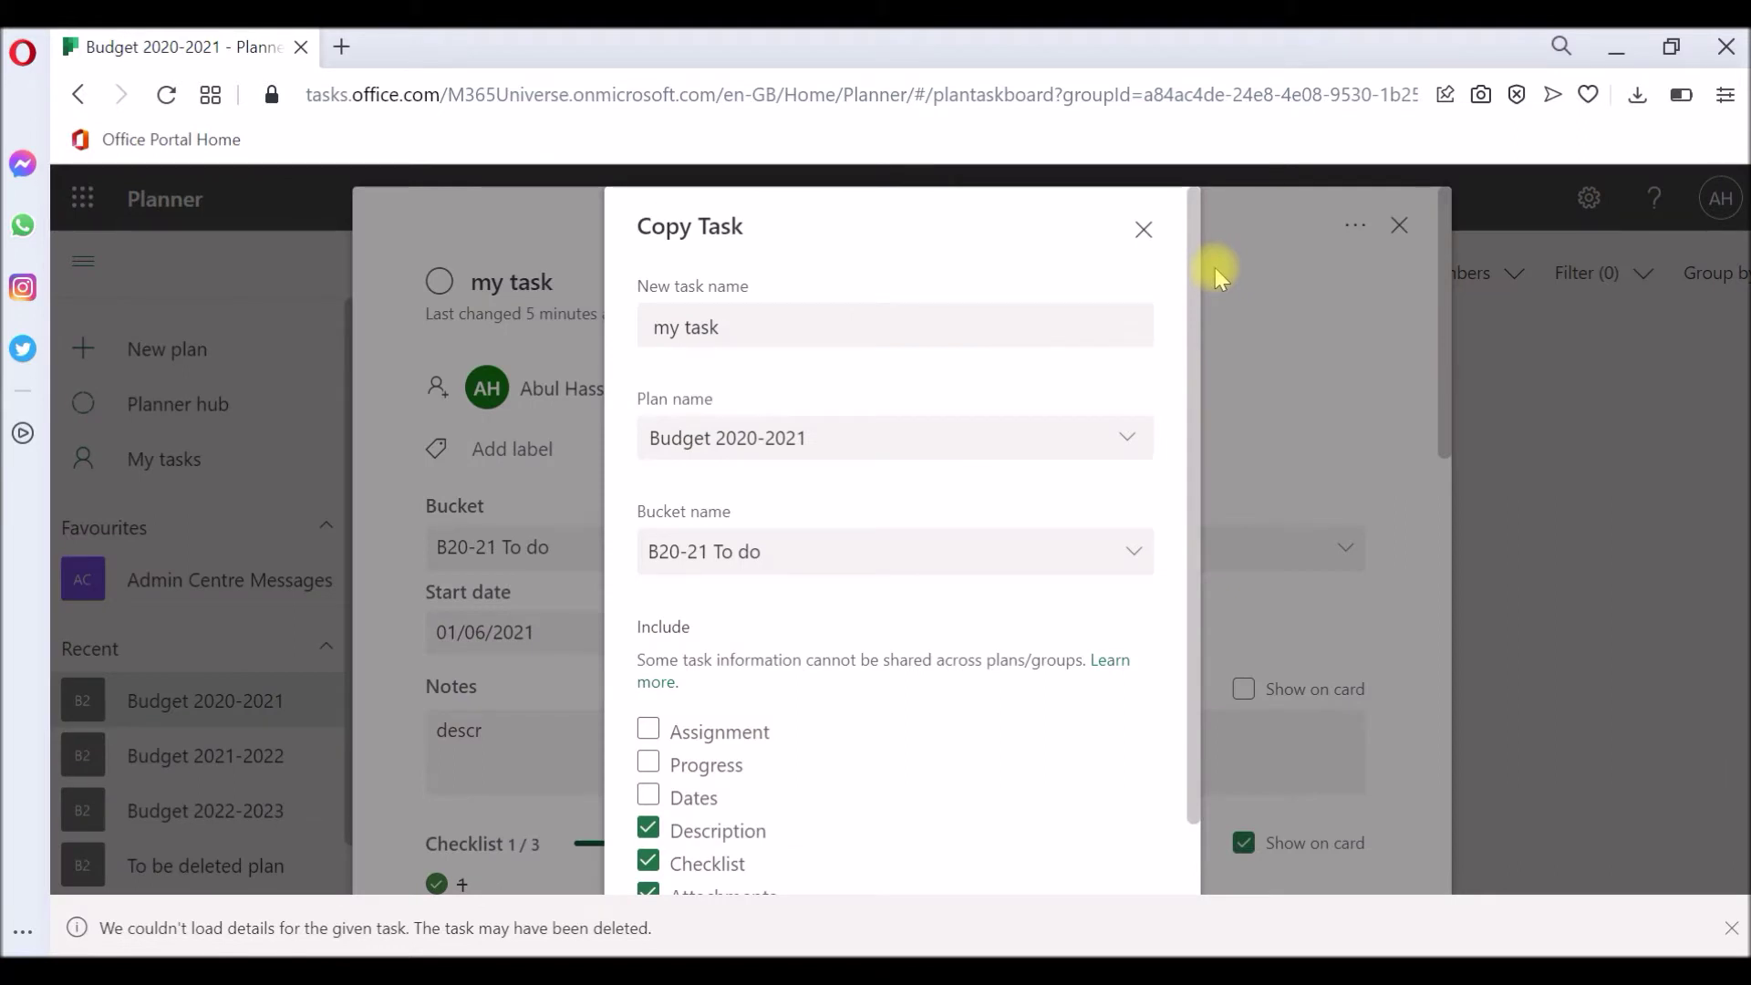
- Rename the copy 'my task - 21/22' and target plan Budget 2021-2022, bucket B21-22 To do
left_click(658, 325)
left_click(714, 324)
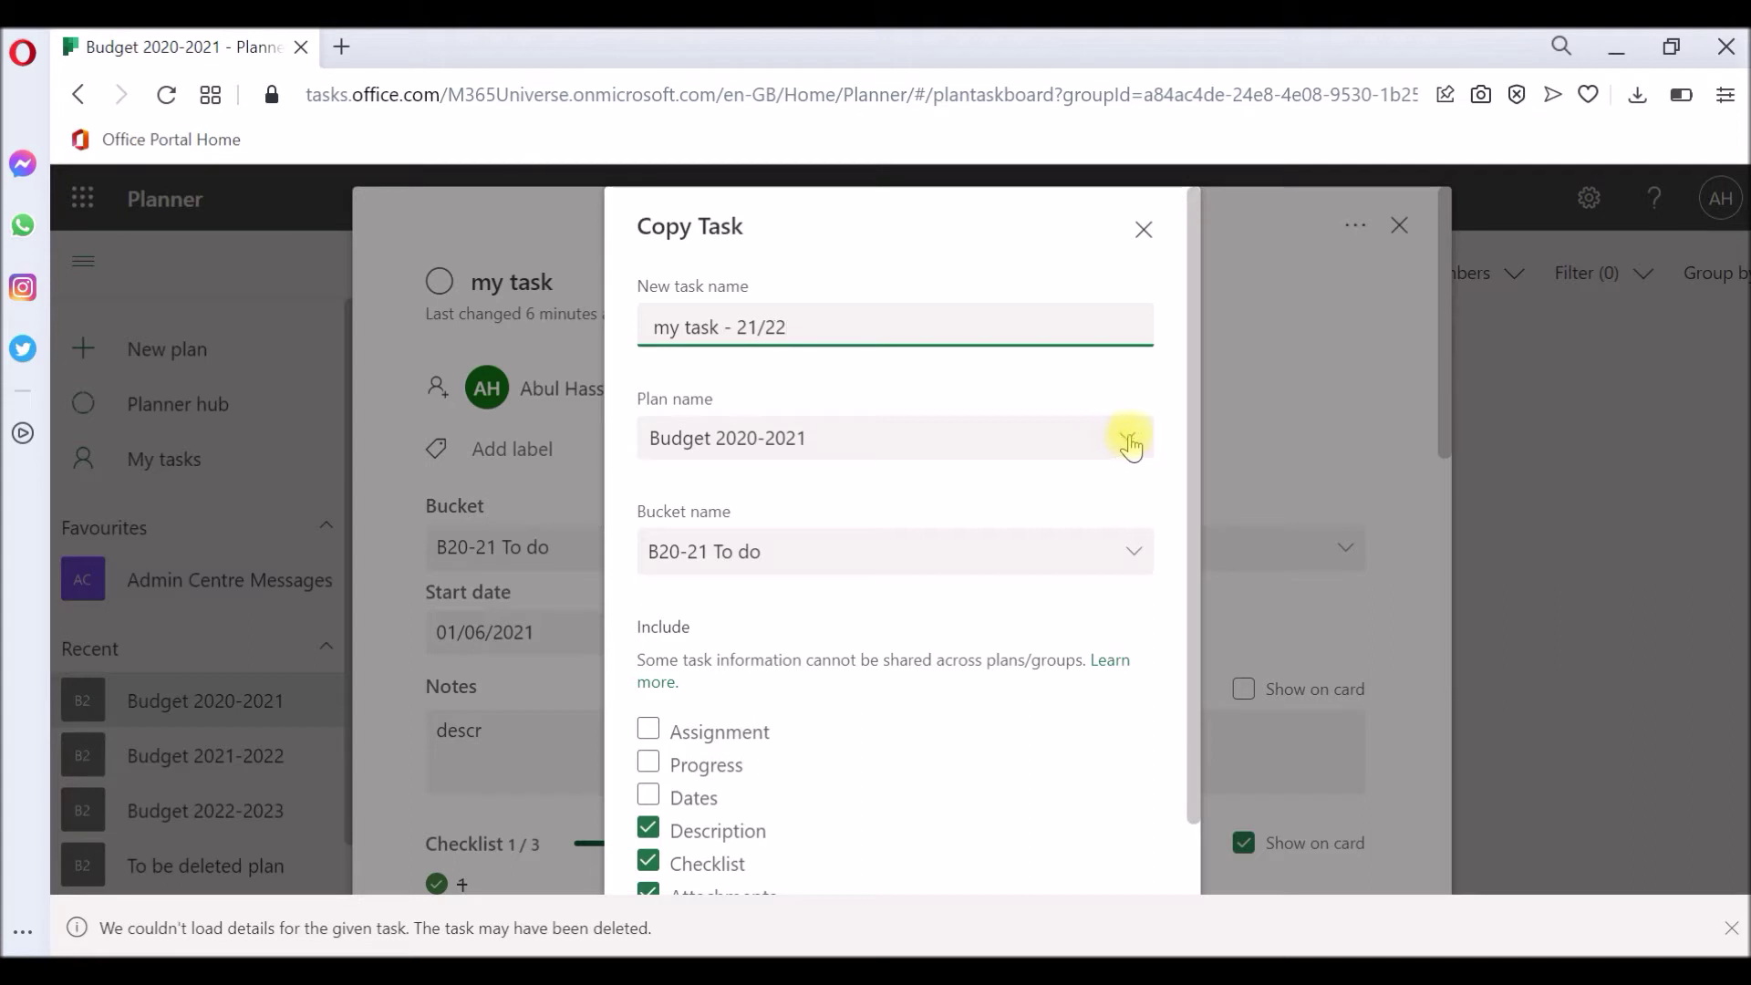
left_click(1124, 440)
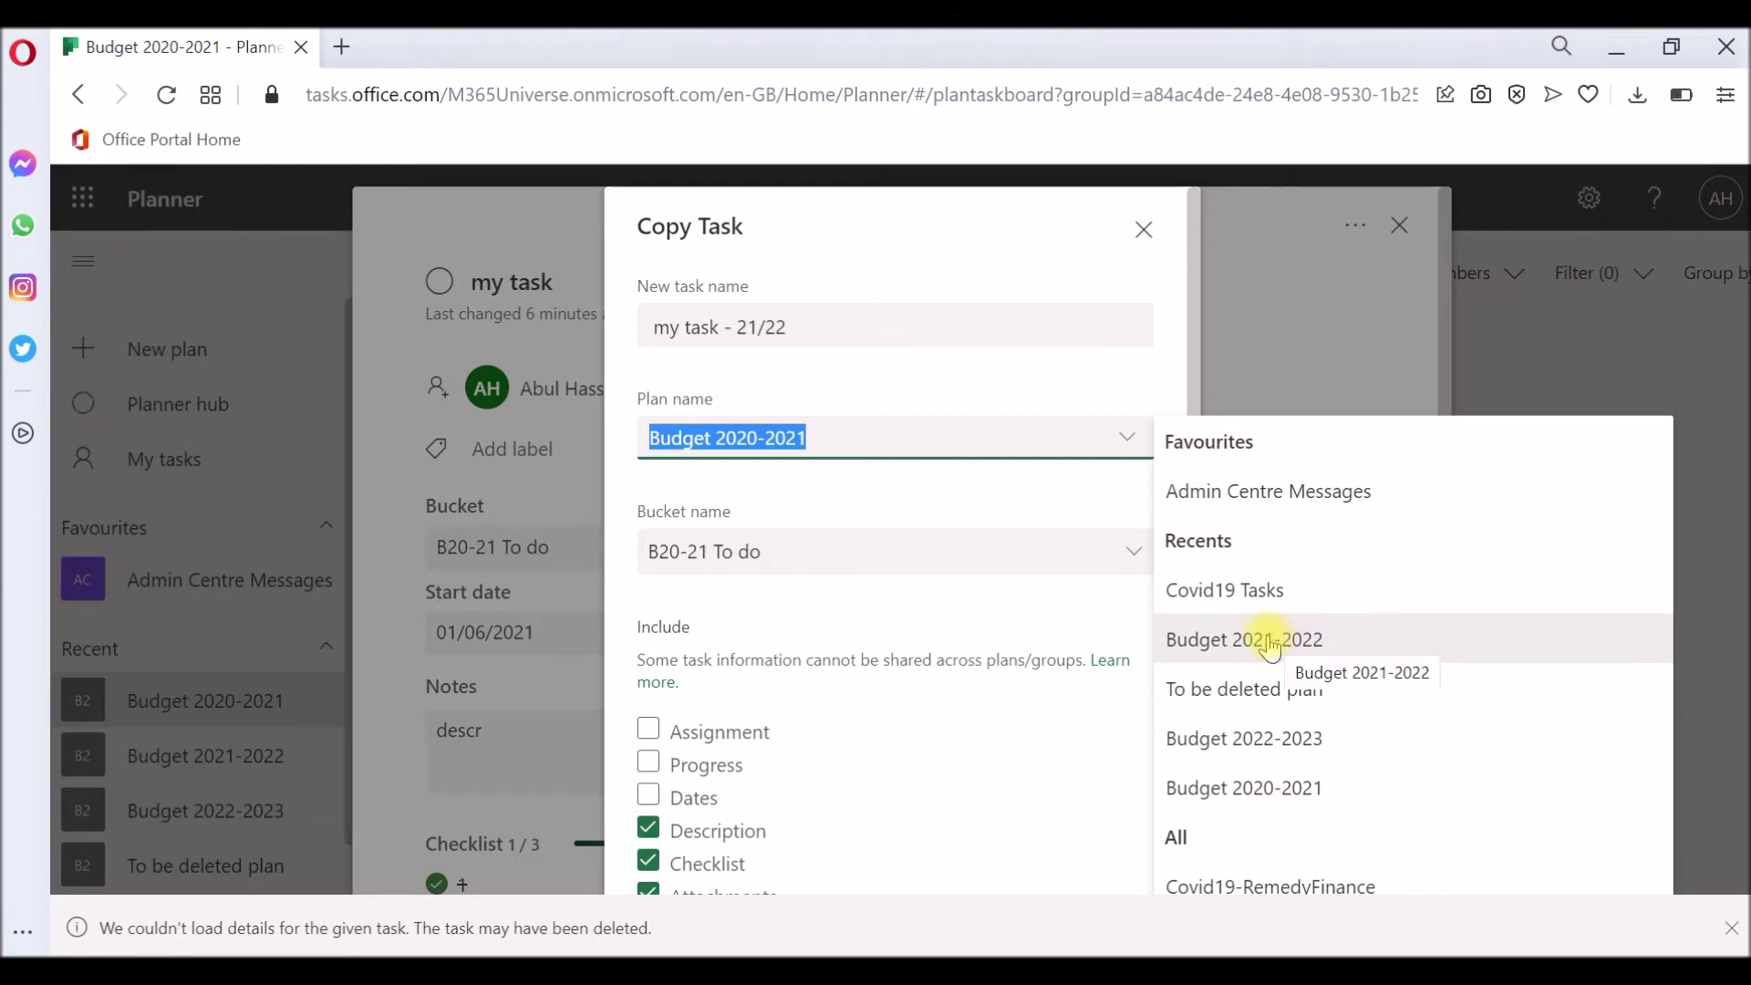
left_click(1267, 641)
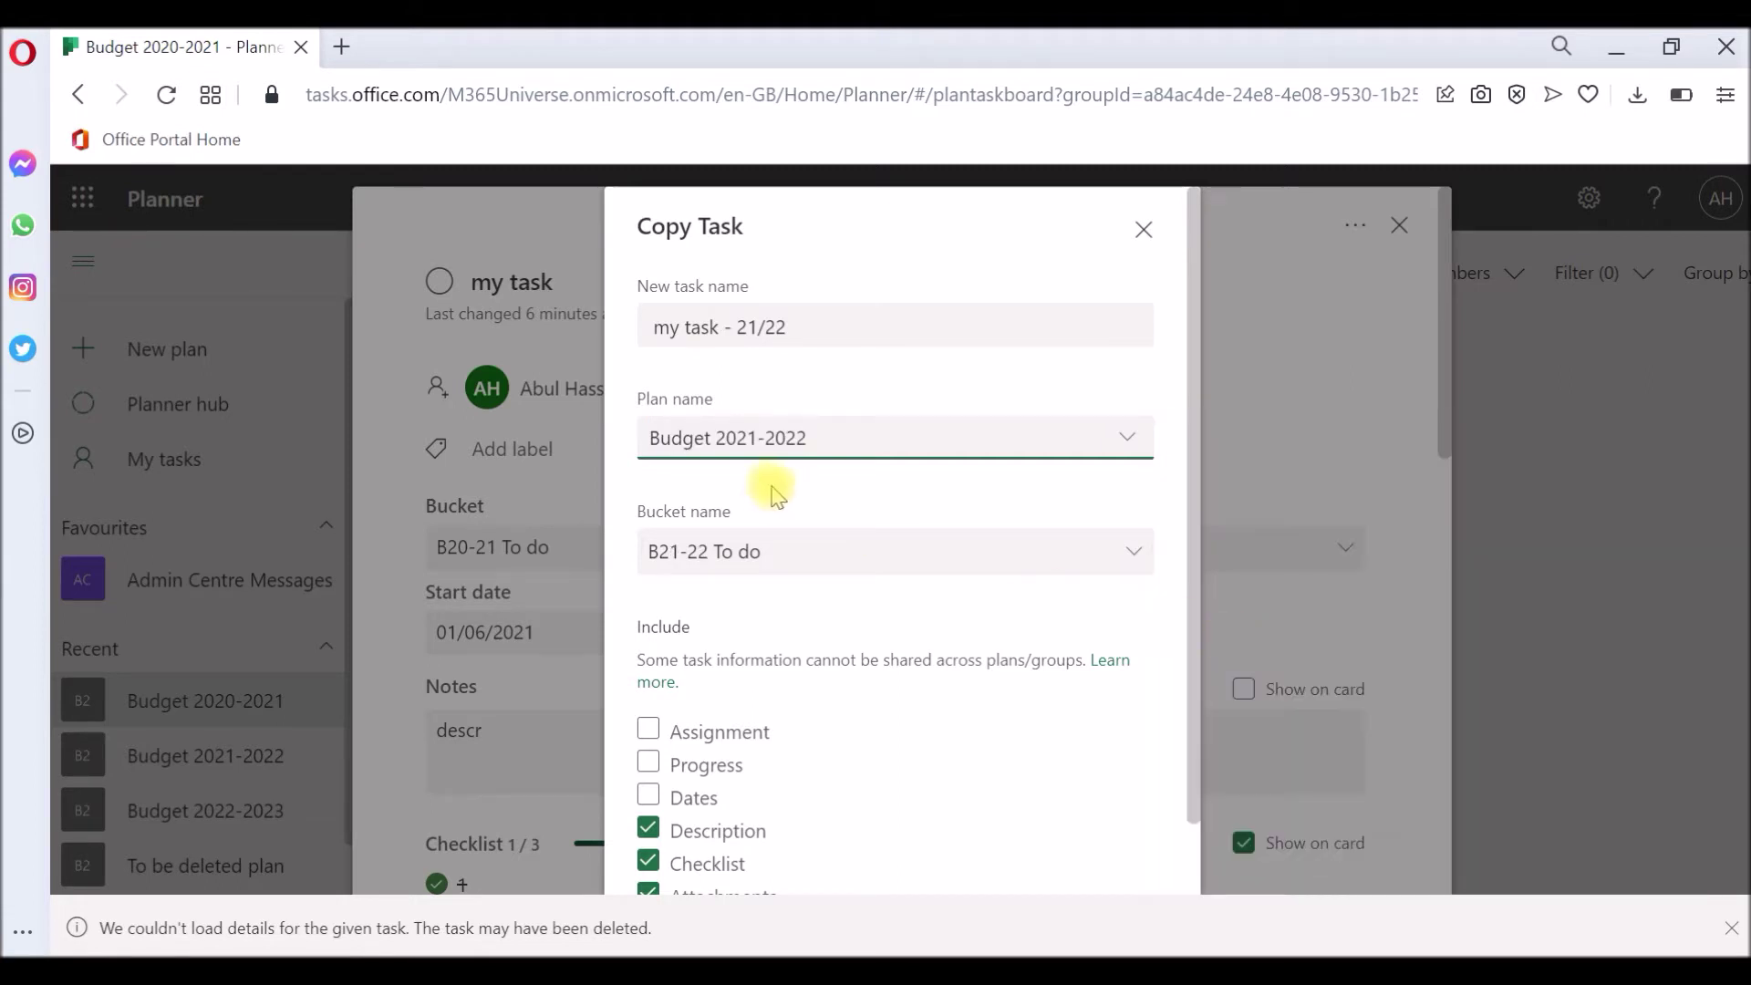
left_click(1132, 553)
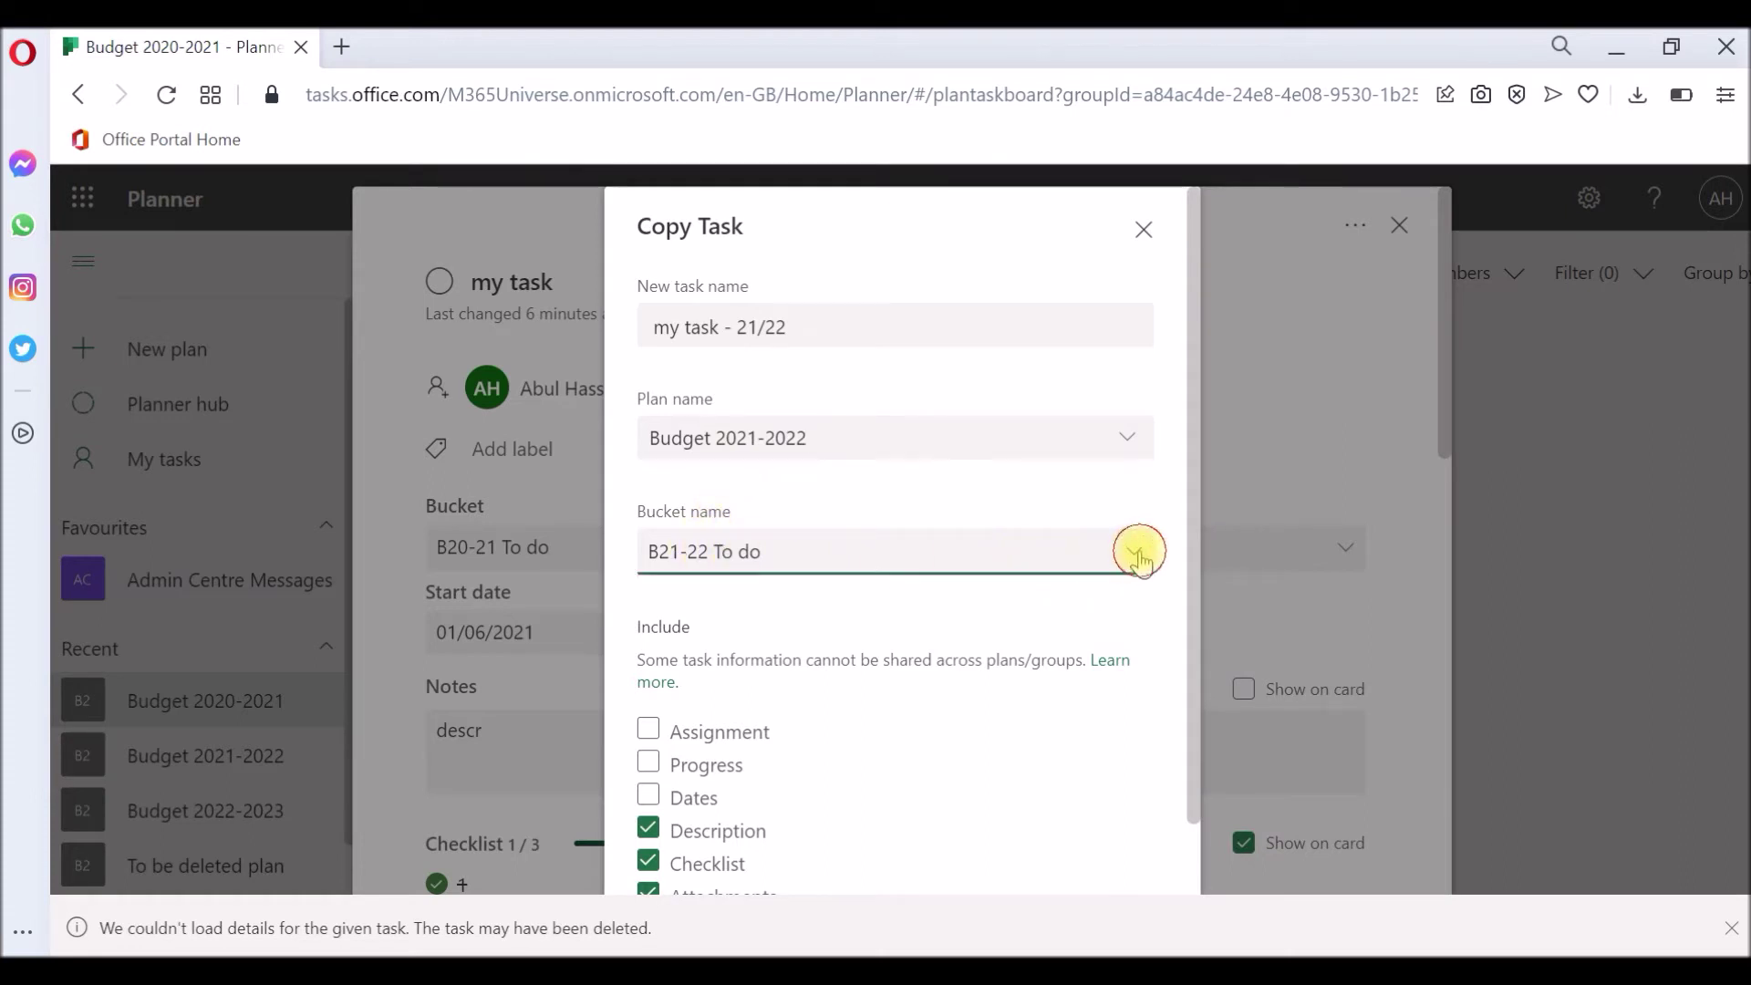
left_click(1132, 553)
- Keep checklist, dates and assignment included, then create the 'my task - 21/22' copy
scroll(1192, 484, "down", 3)
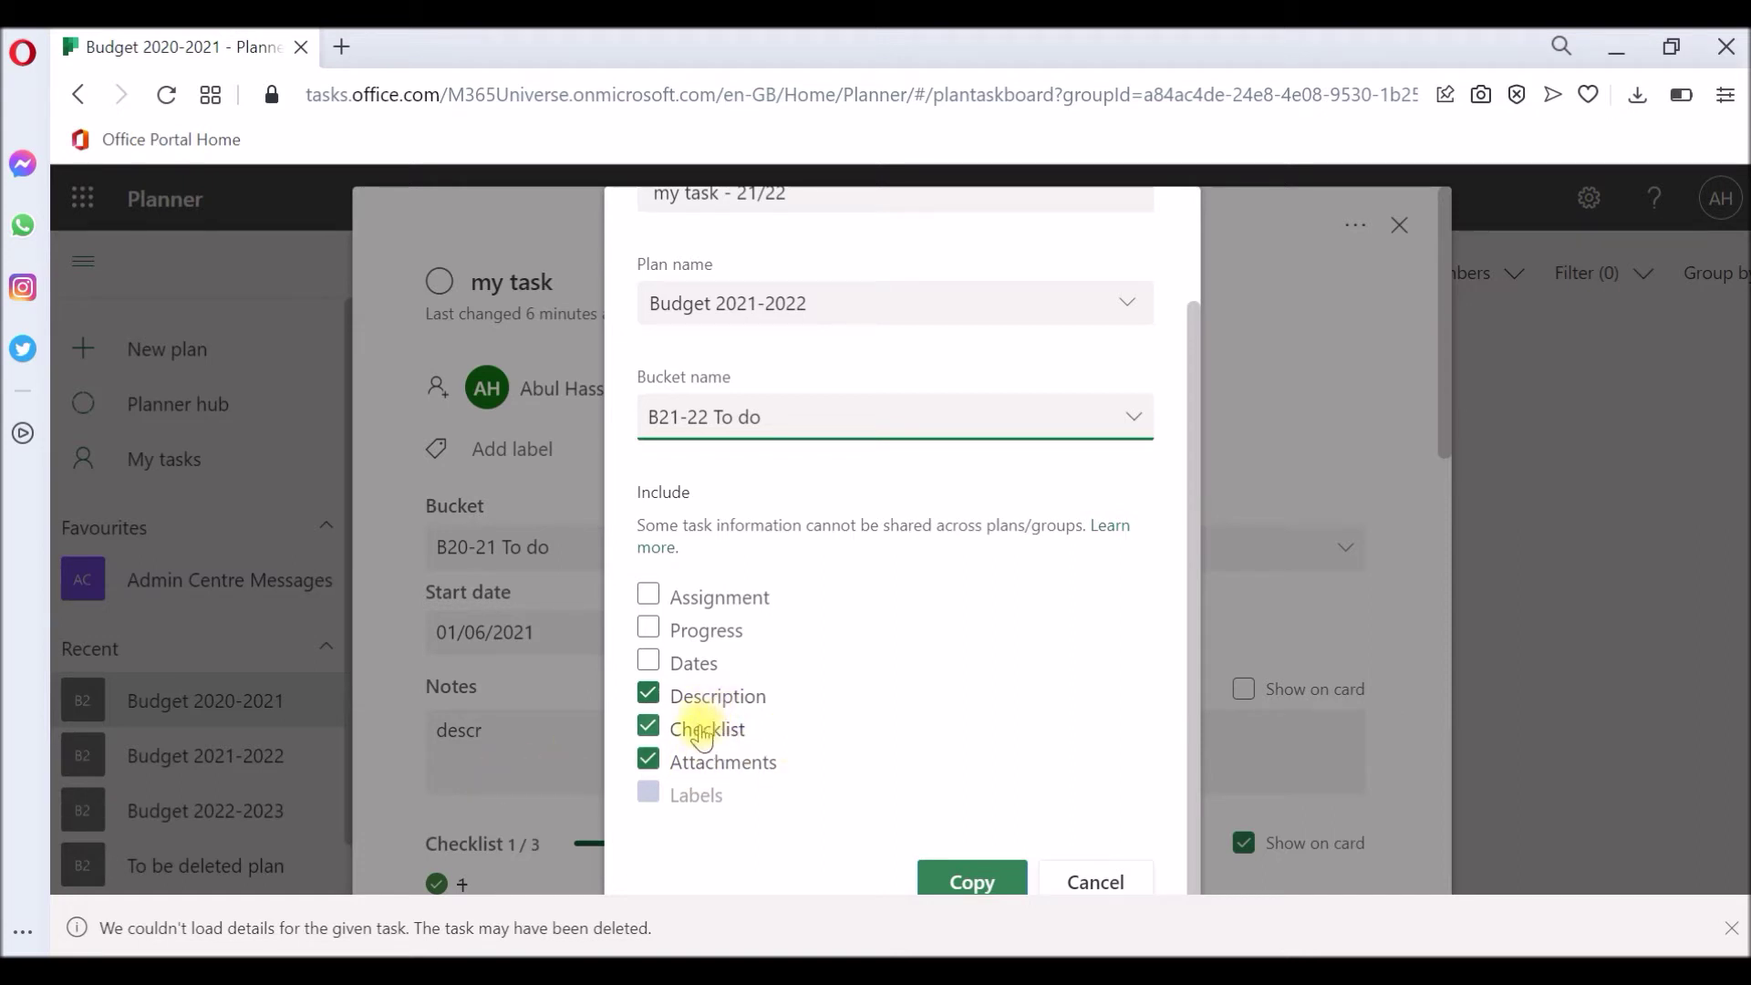
left_click(700, 737)
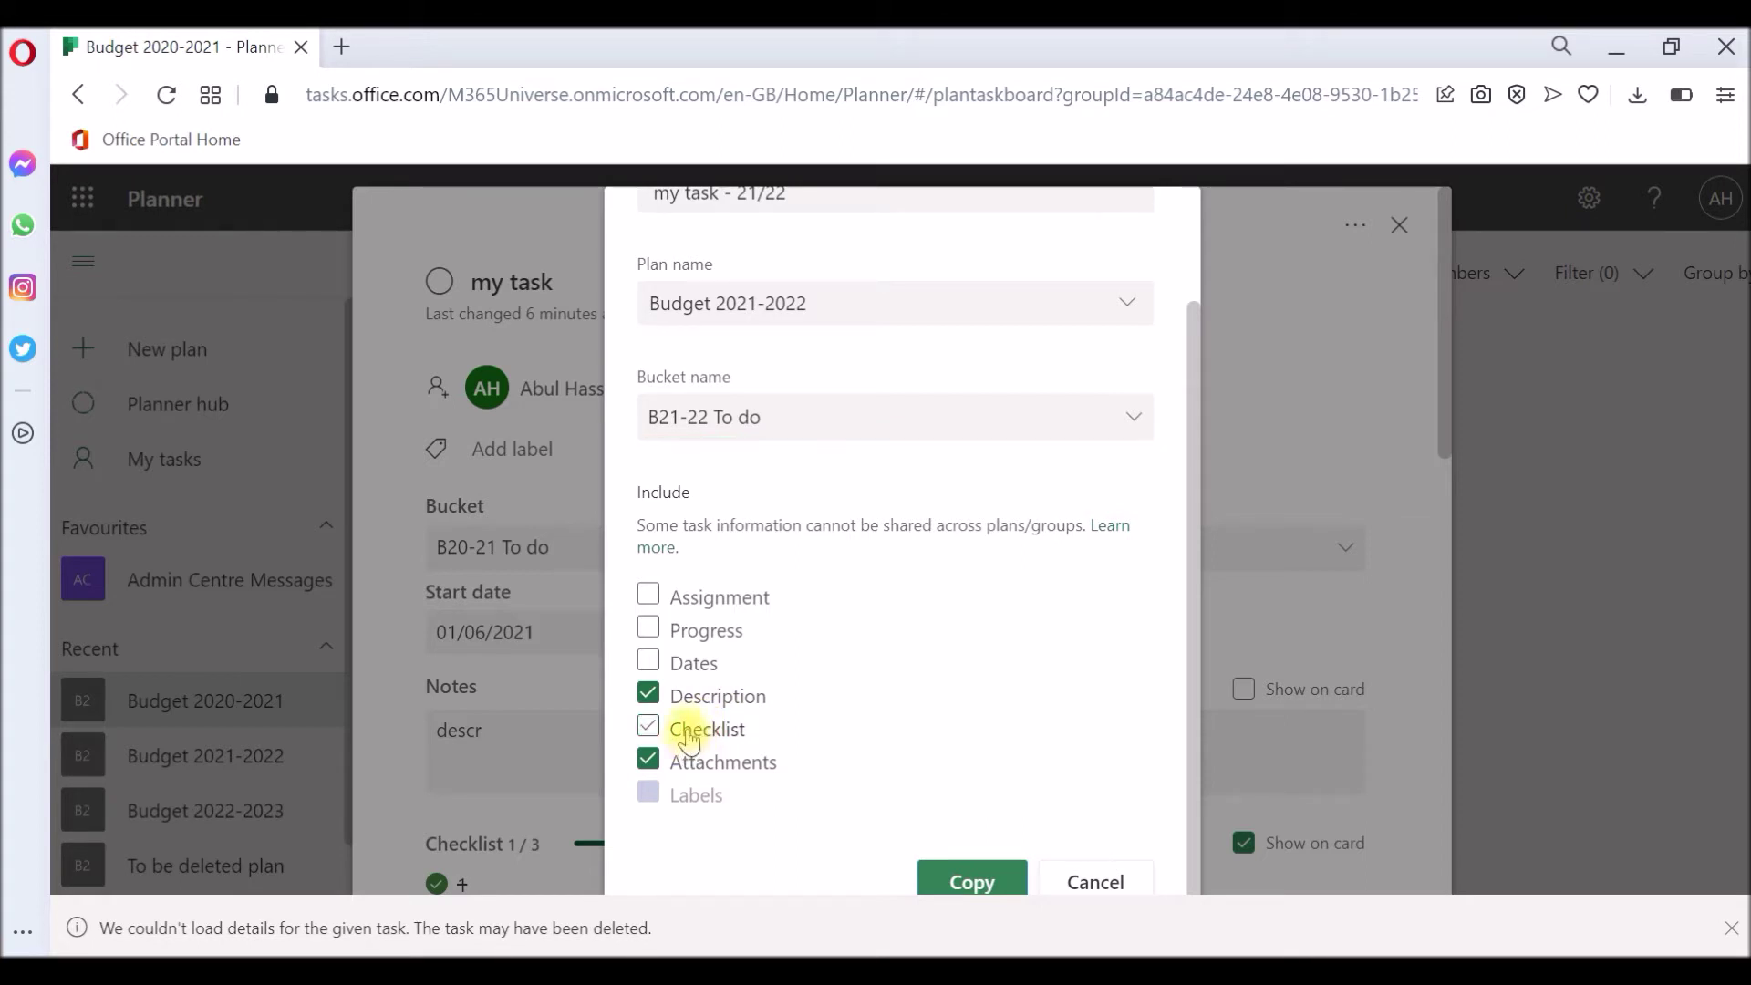
left_click(689, 734)
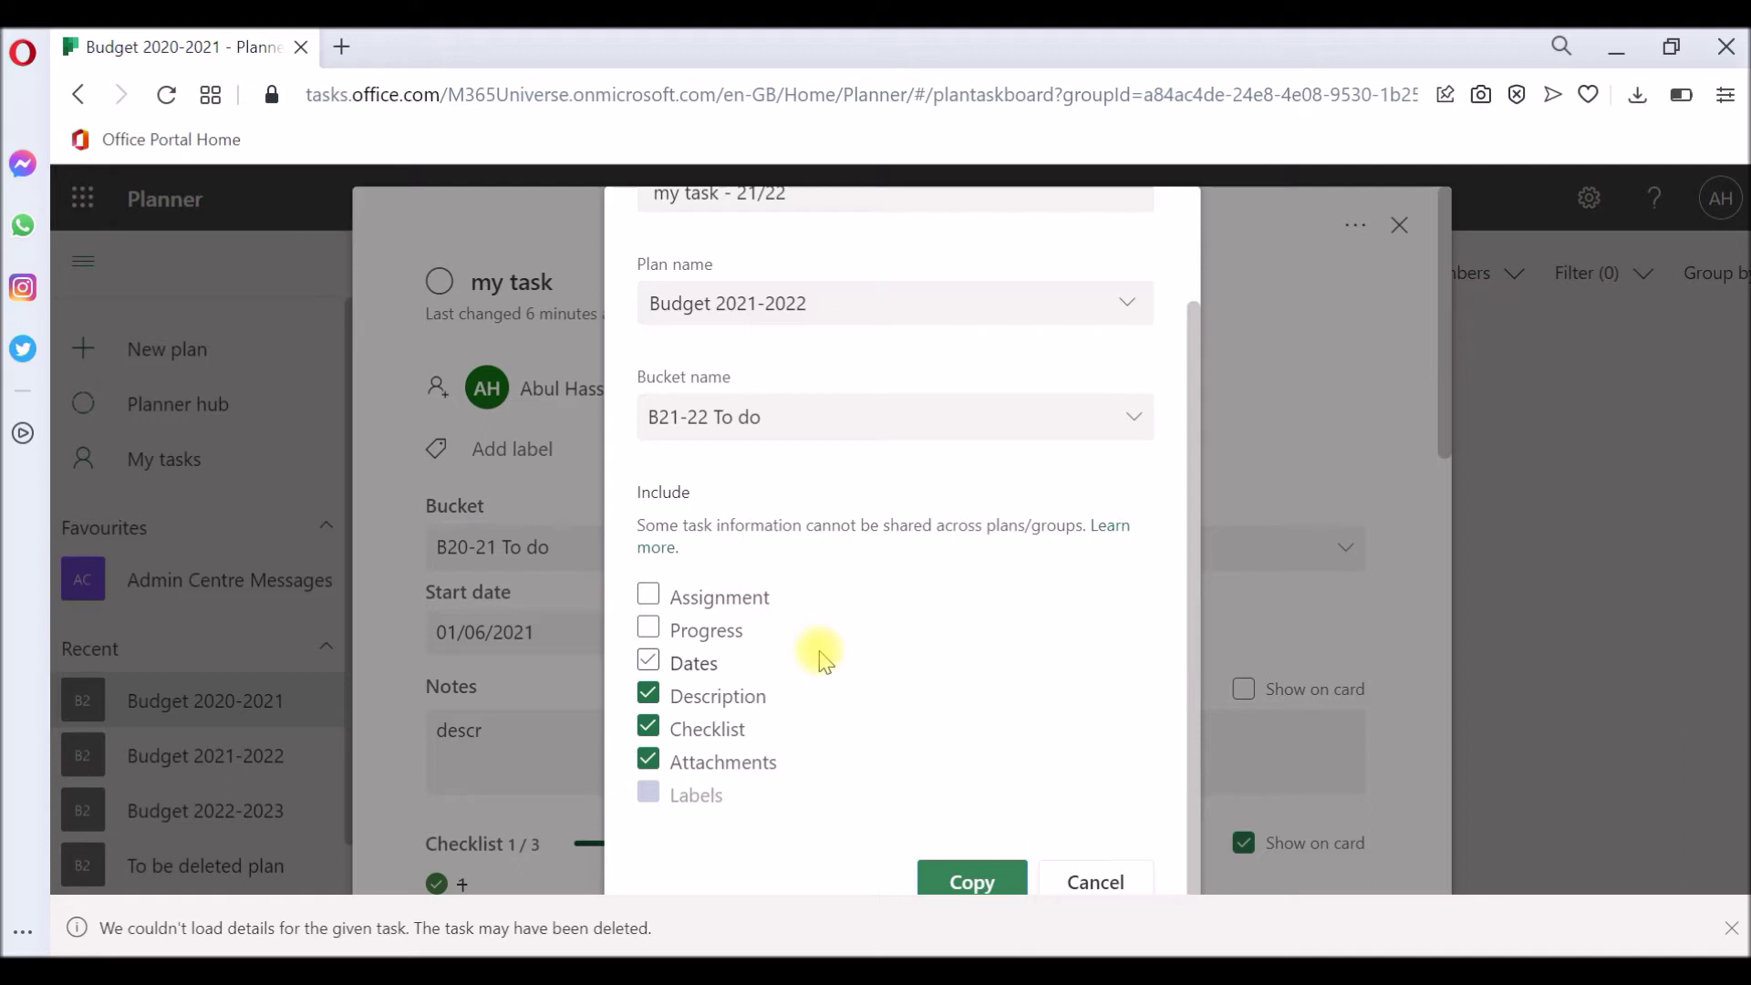
left_click(653, 670)
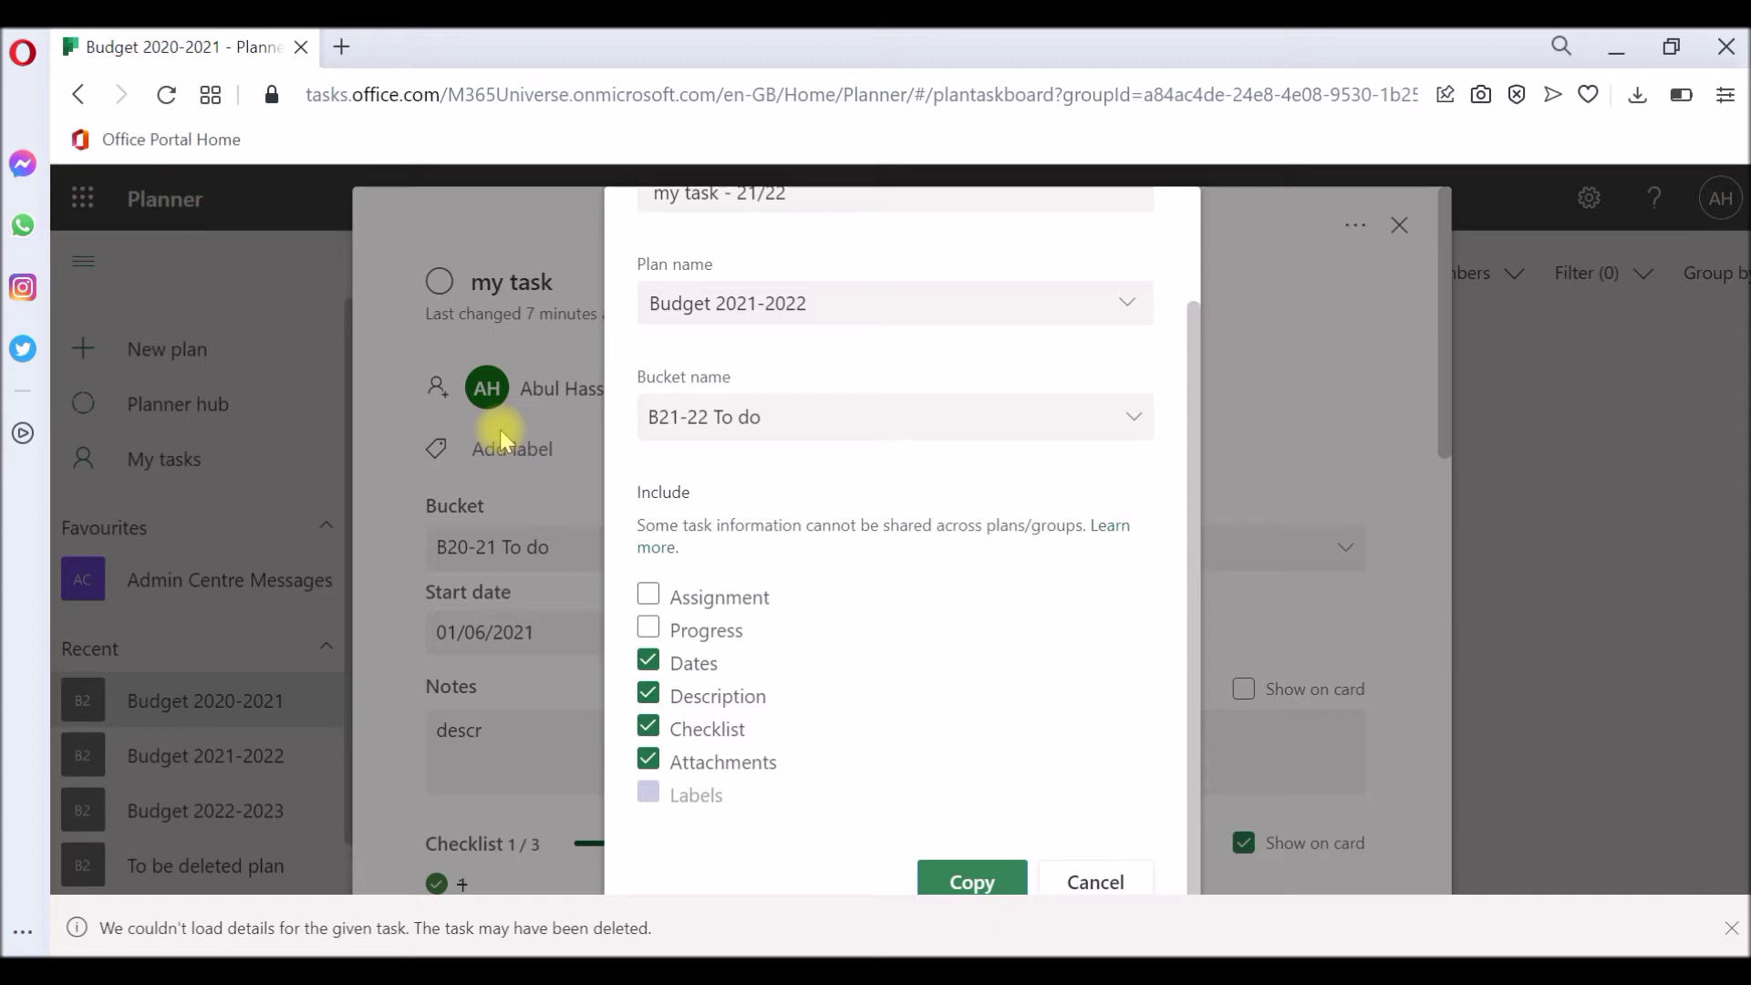
left_click(691, 607)
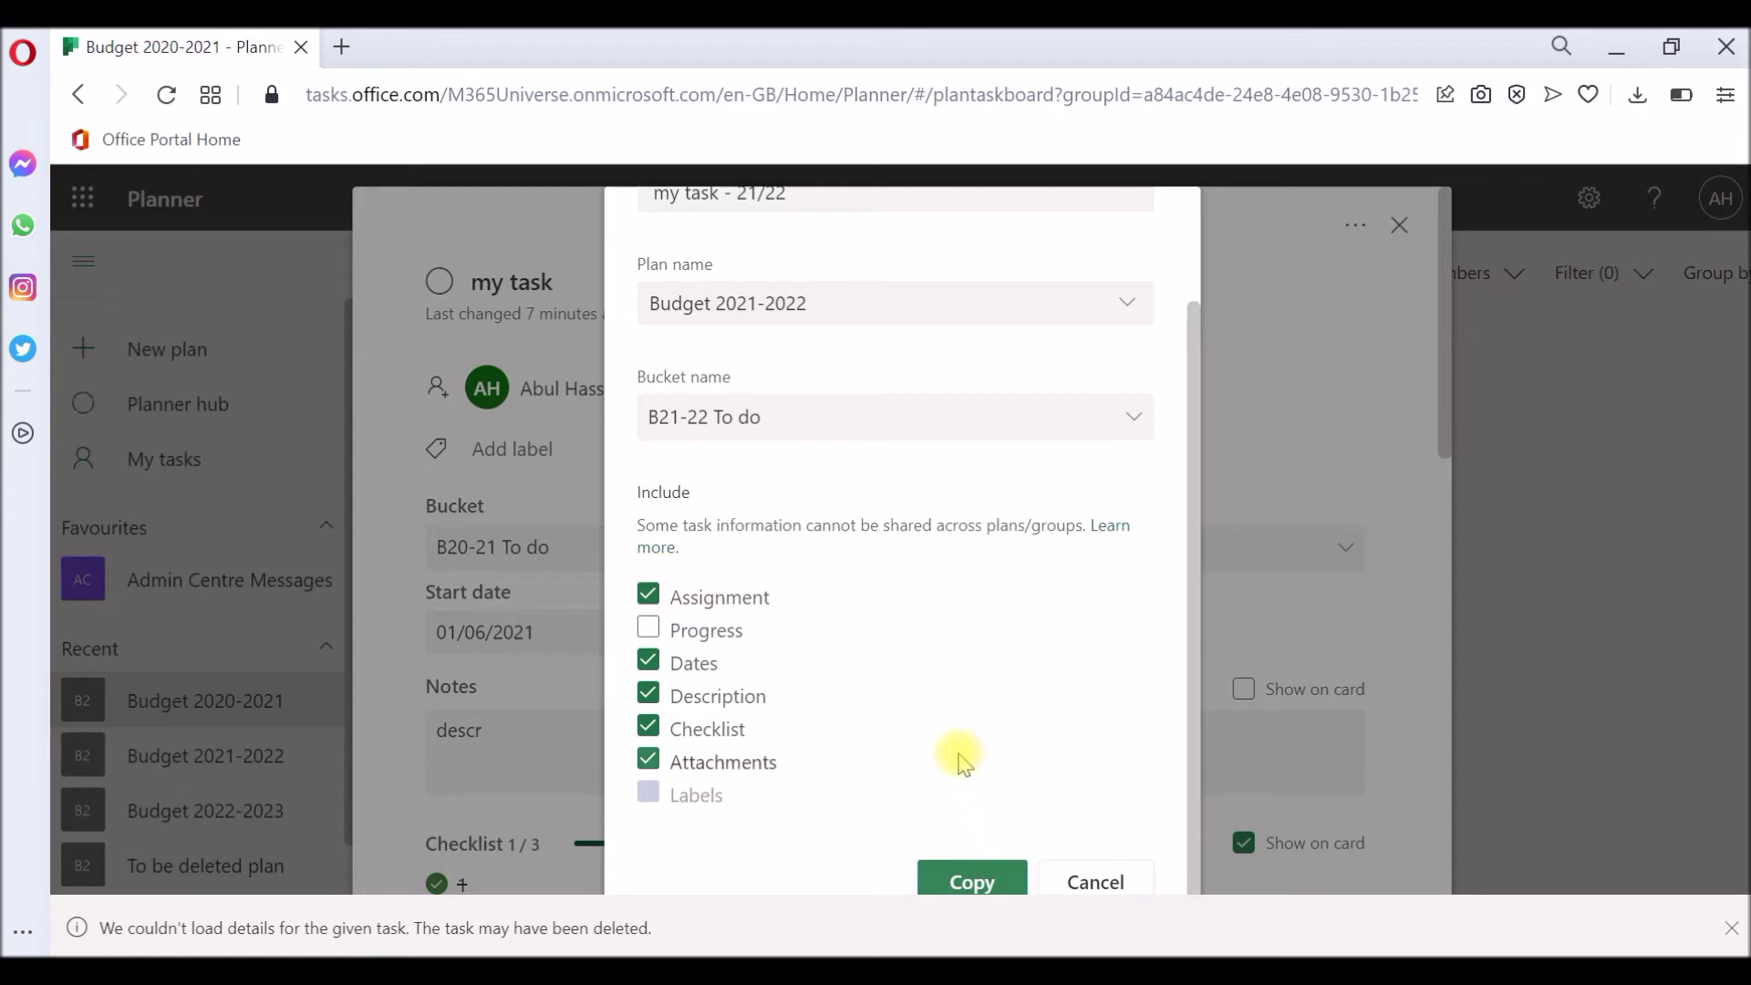
left_click(965, 887)
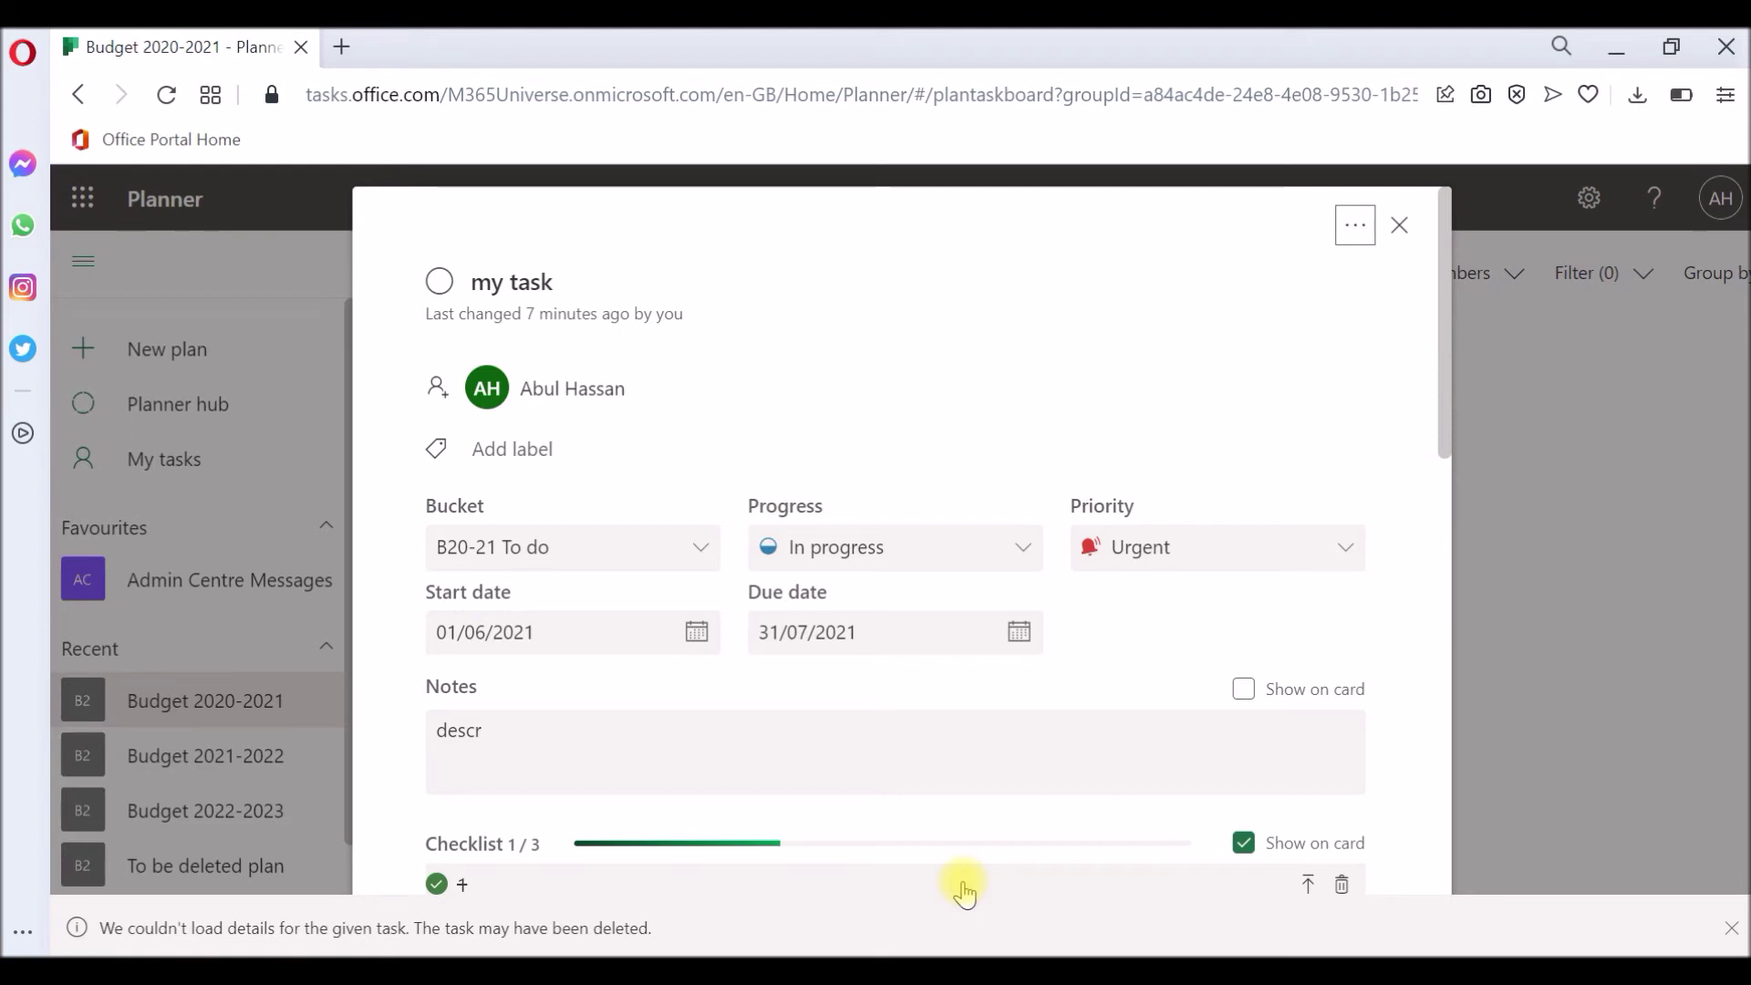
- Open the copied 'my task - 21/22' in the Budget 2021-2022 plan
left_click(1399, 225)
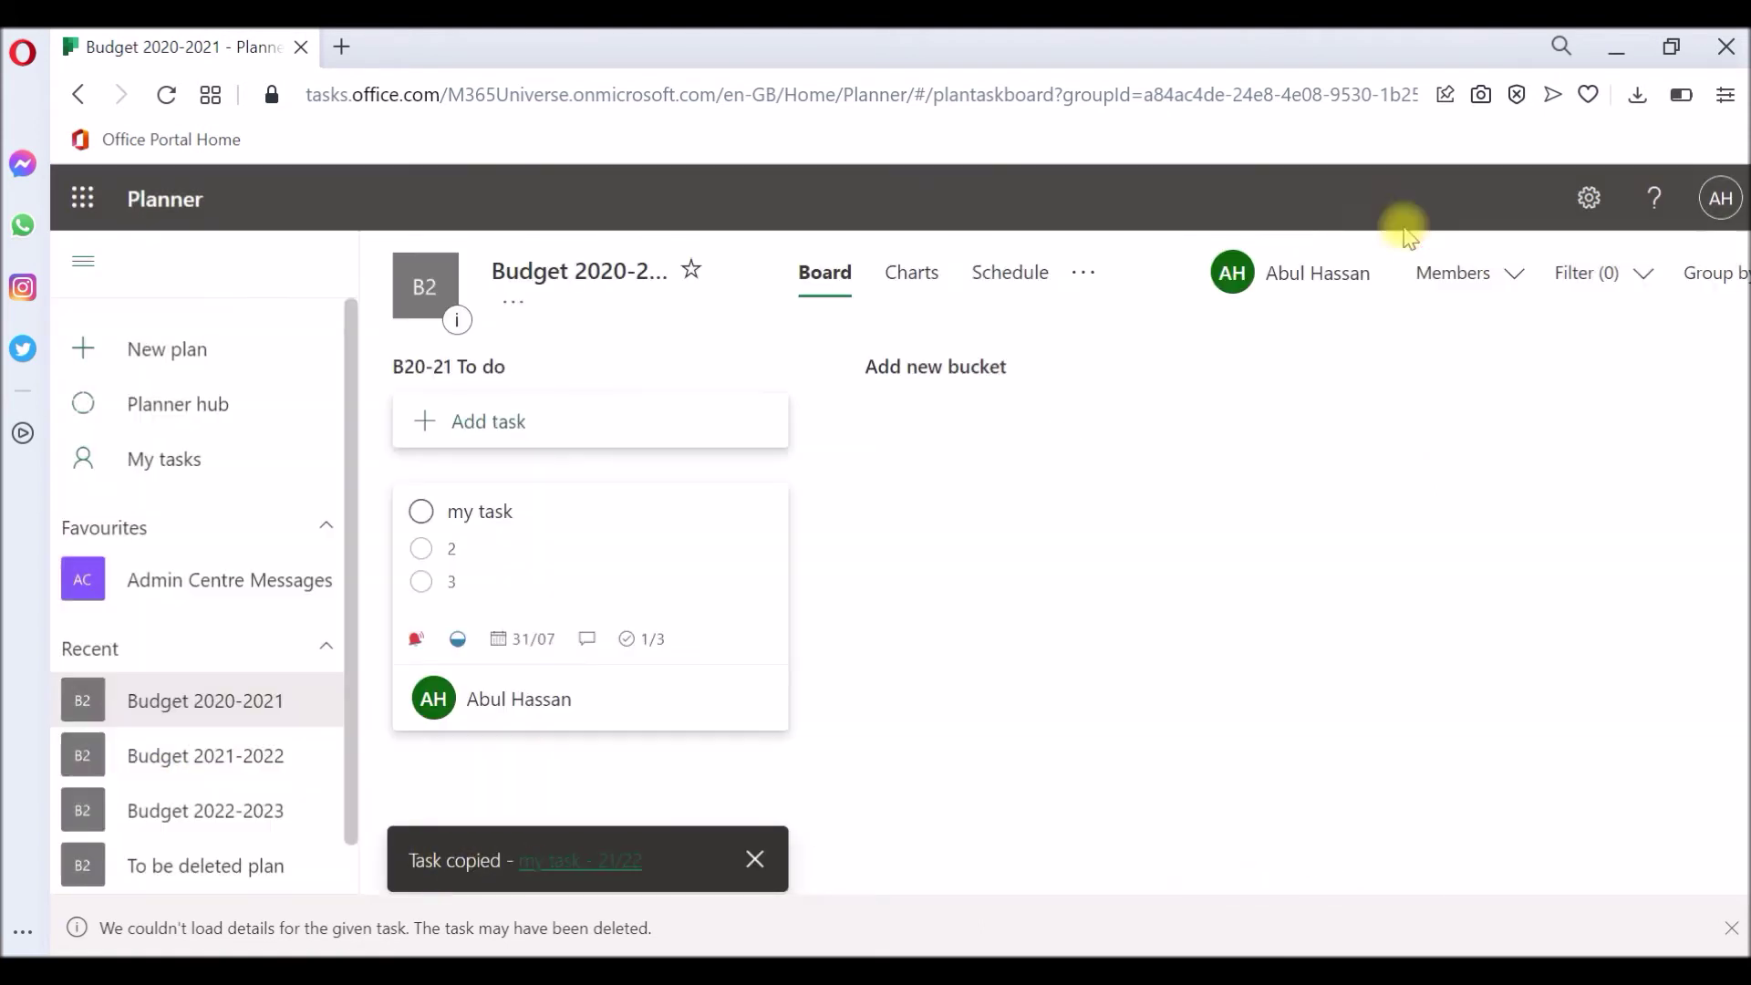
left_click(197, 764)
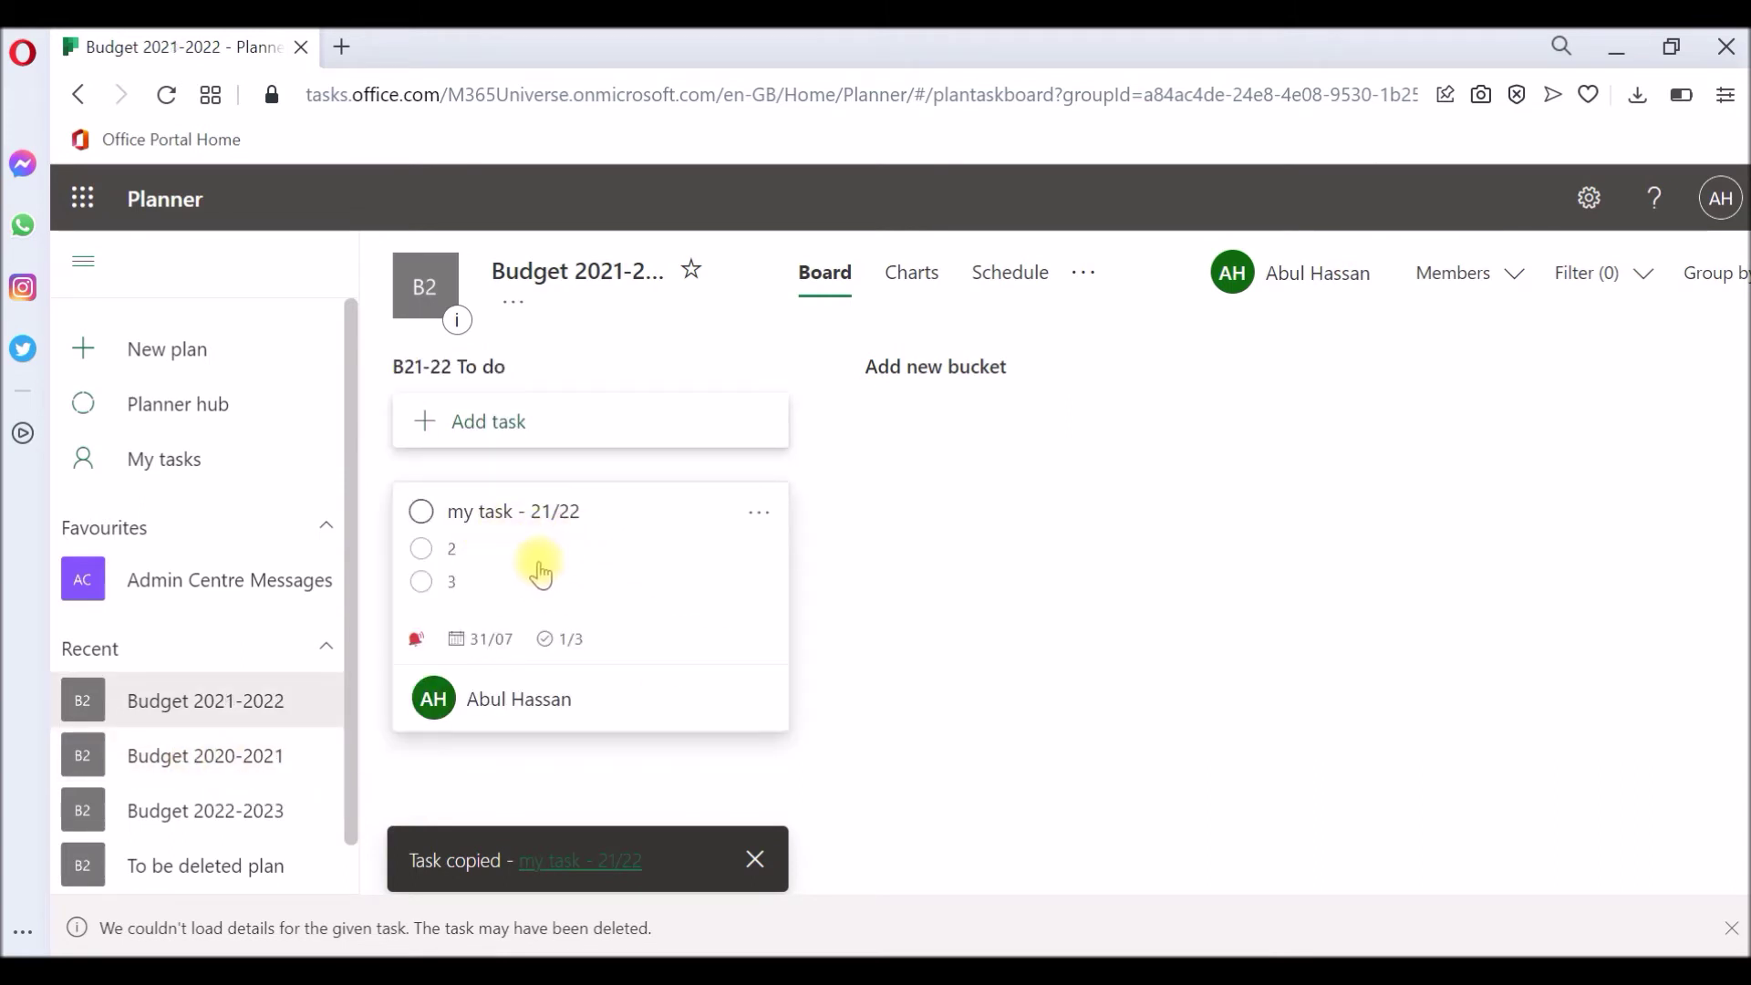
left_click(600, 584)
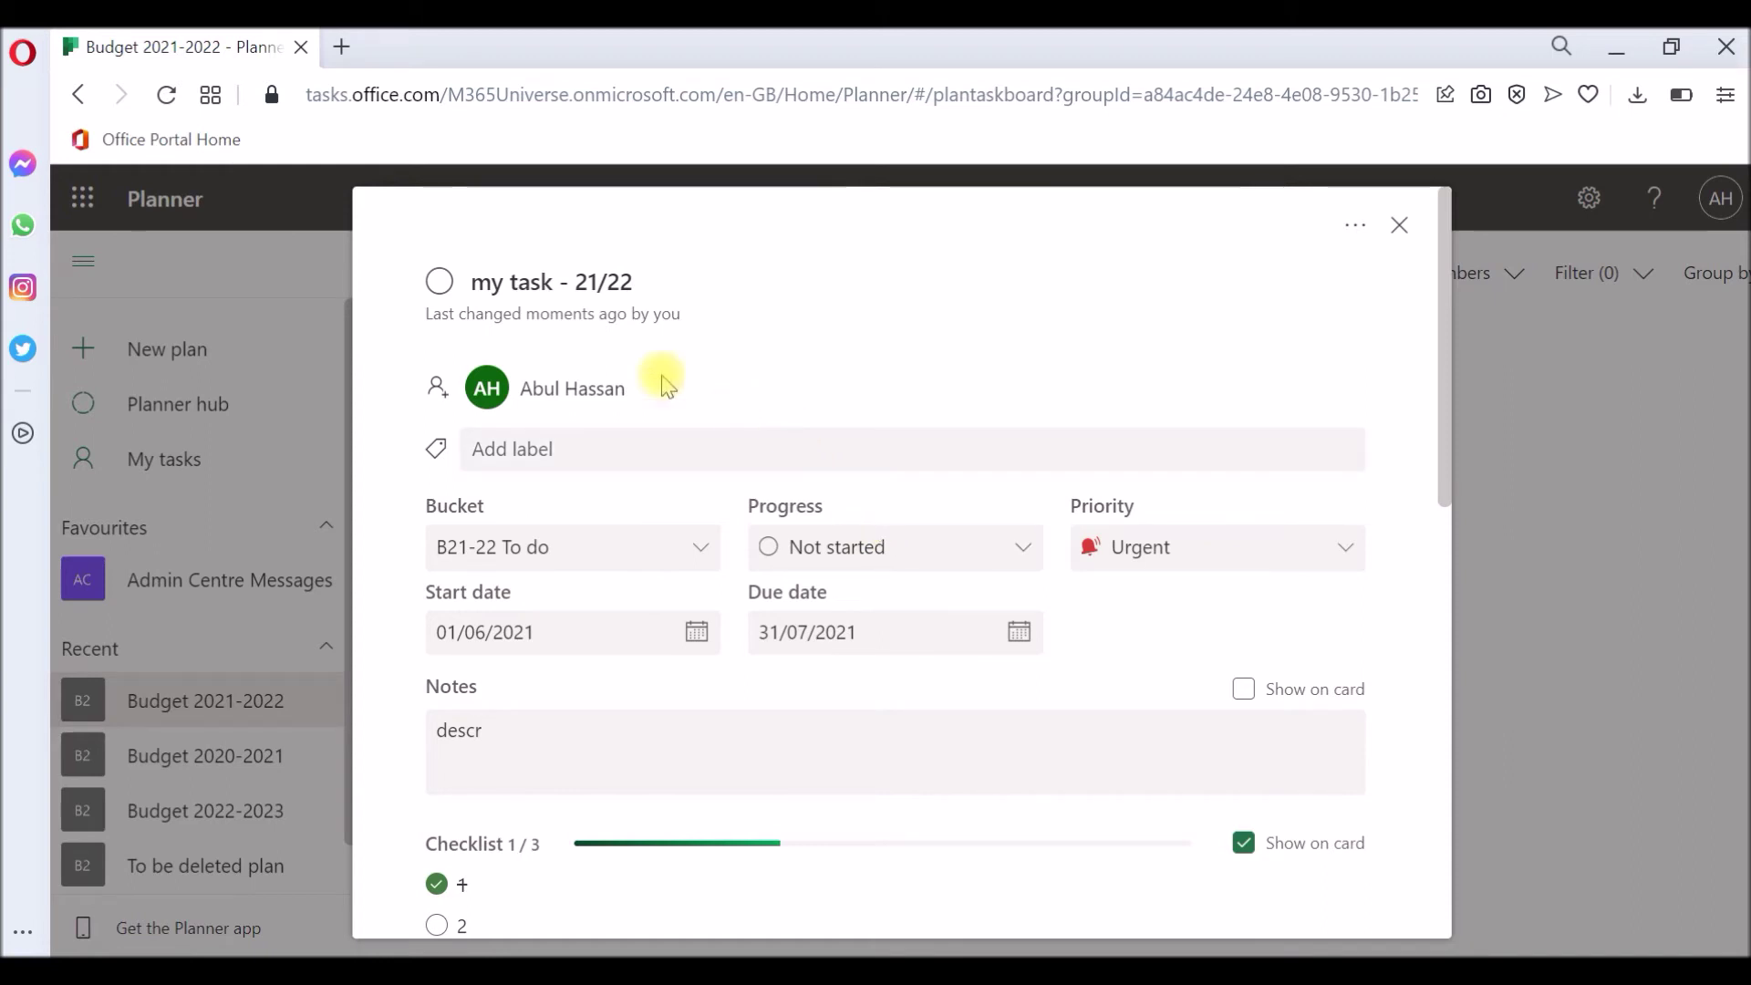
left_click(480, 278)
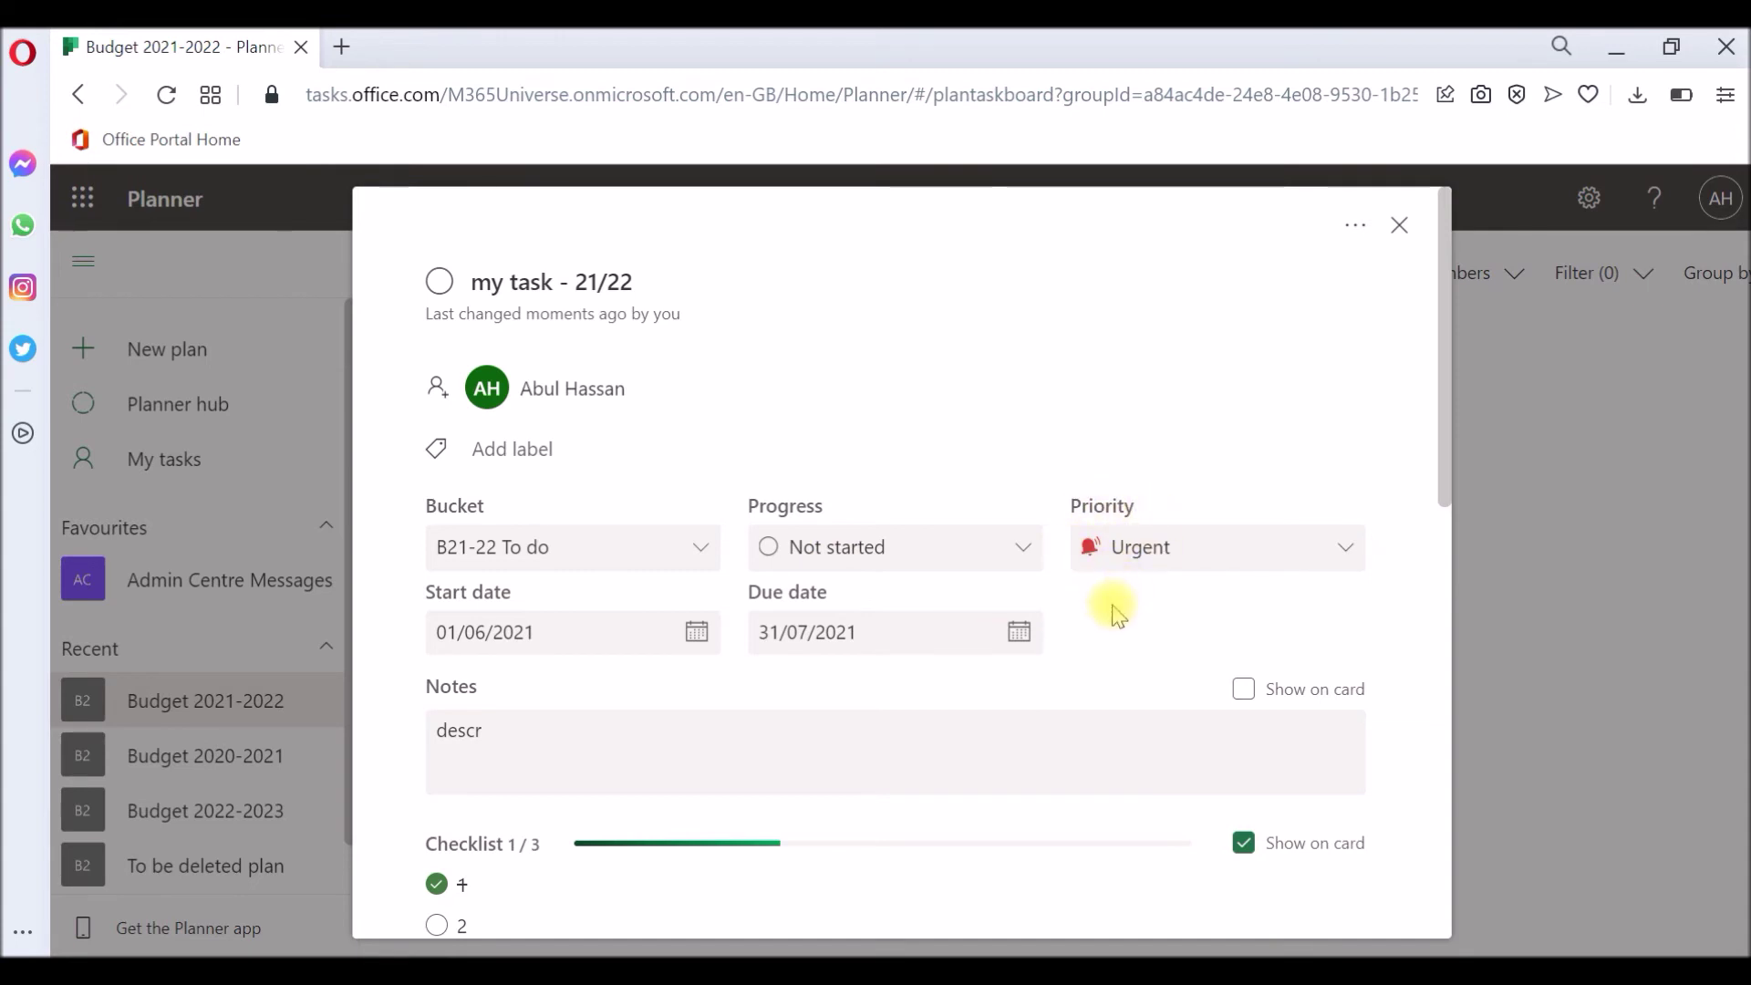
- Uncheck checklist item 1, leaving 0/3 done, review the comments and close the task
scroll(1114, 605, "down", 5)
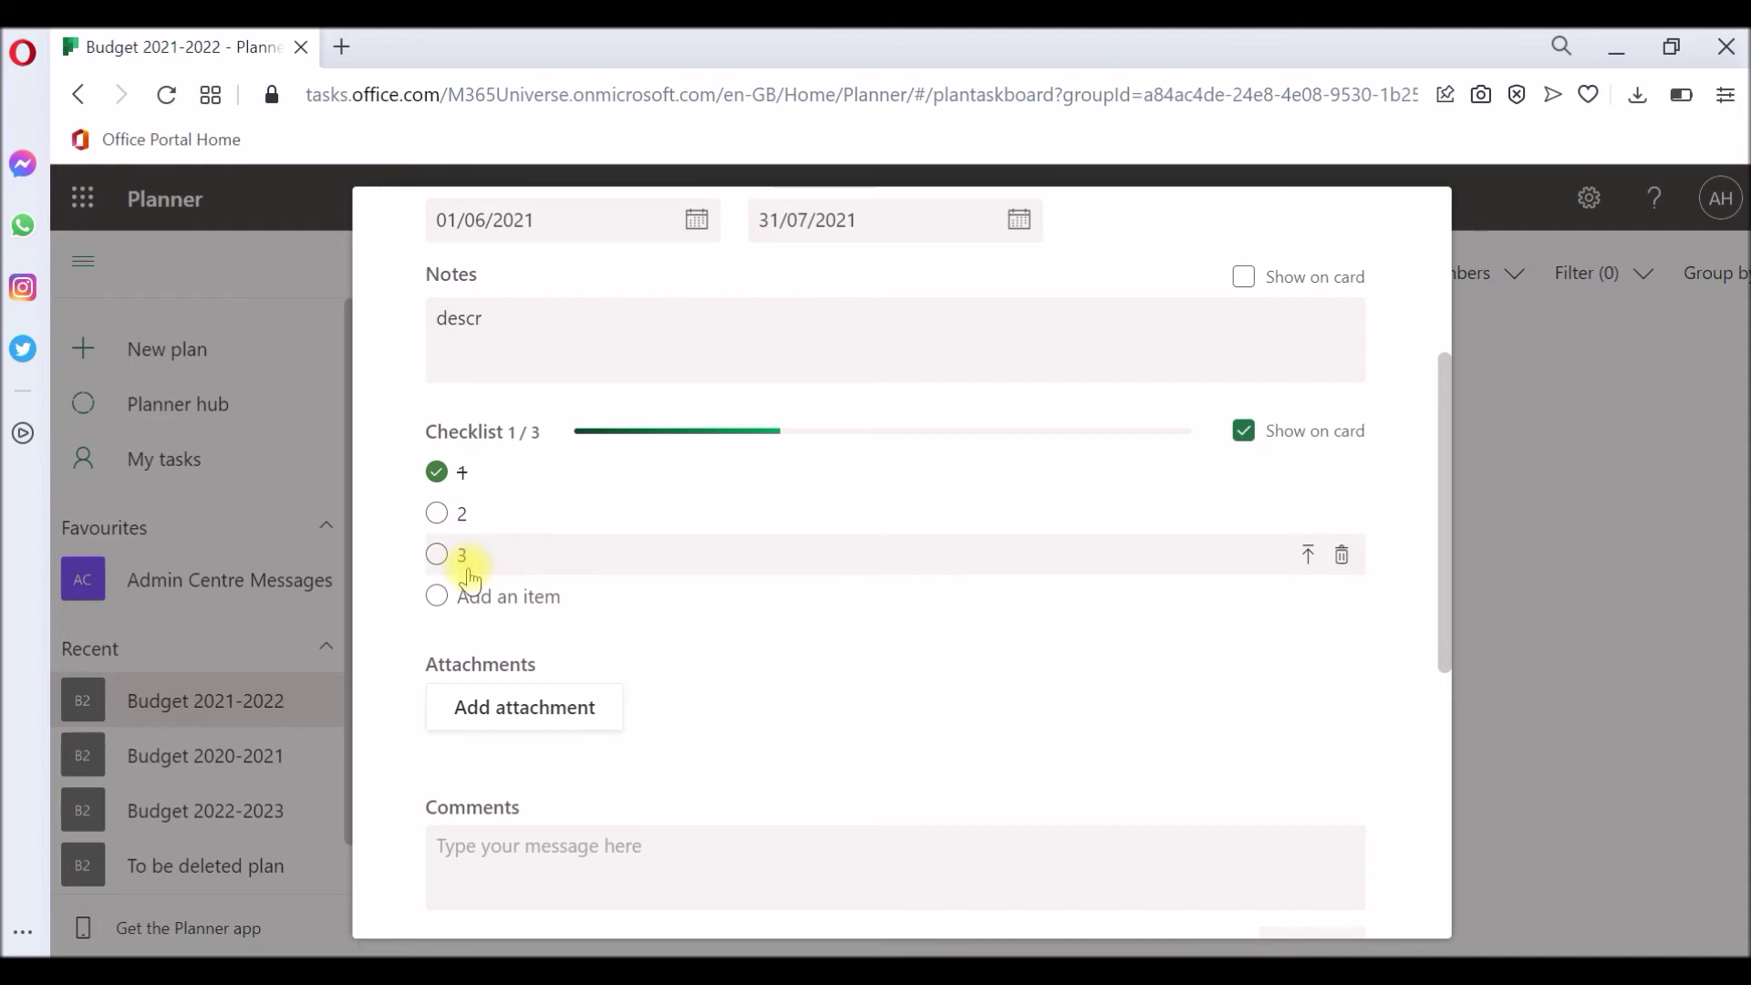
left_click(438, 472)
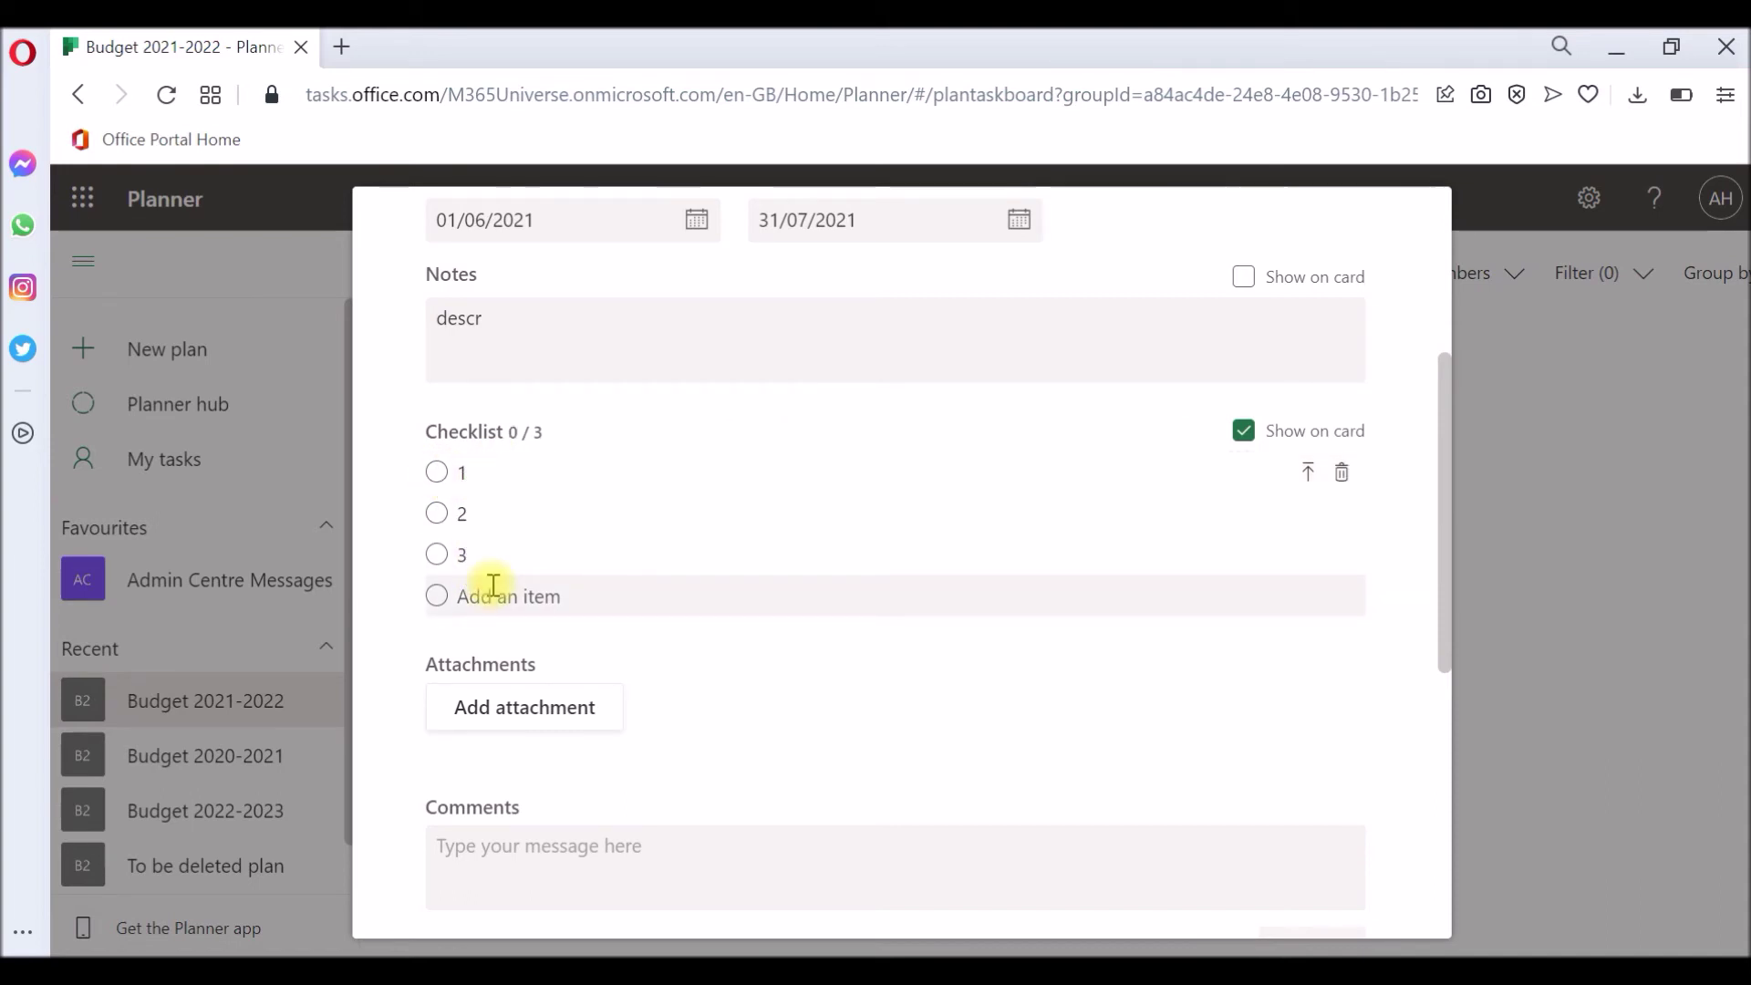
scroll(497, 588, "down", 3)
scroll(497, 591, "down", 3)
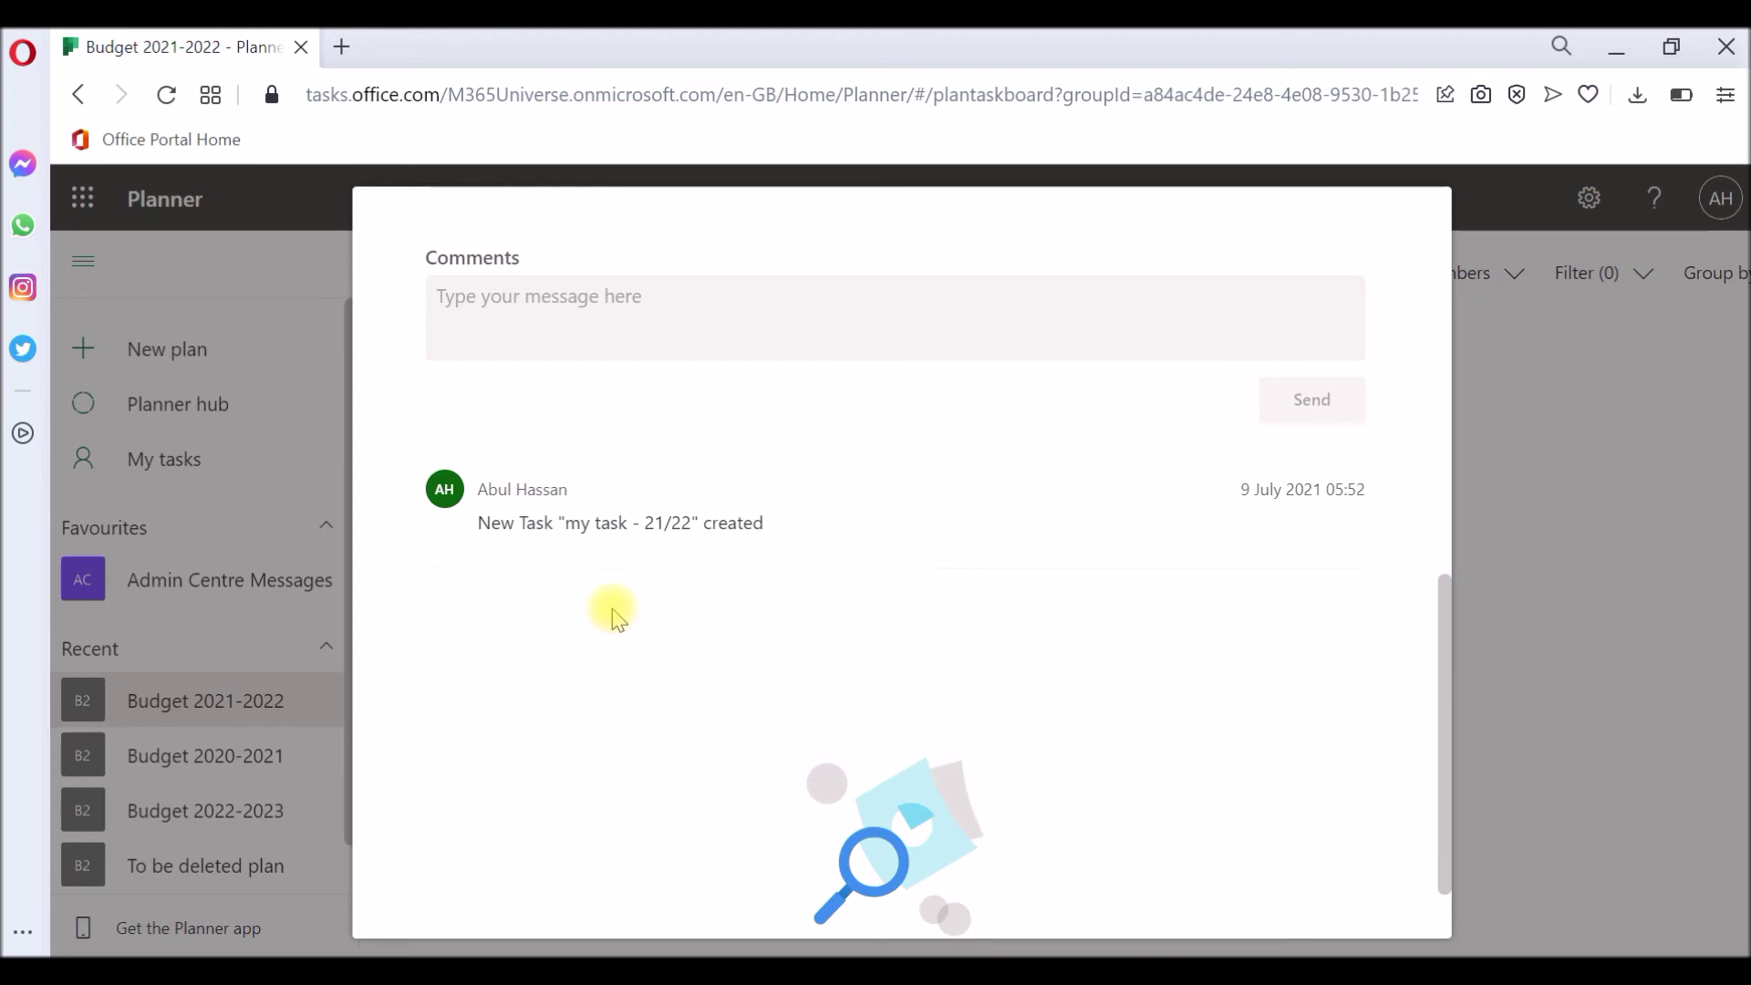
scroll(611, 630, "up", 10)
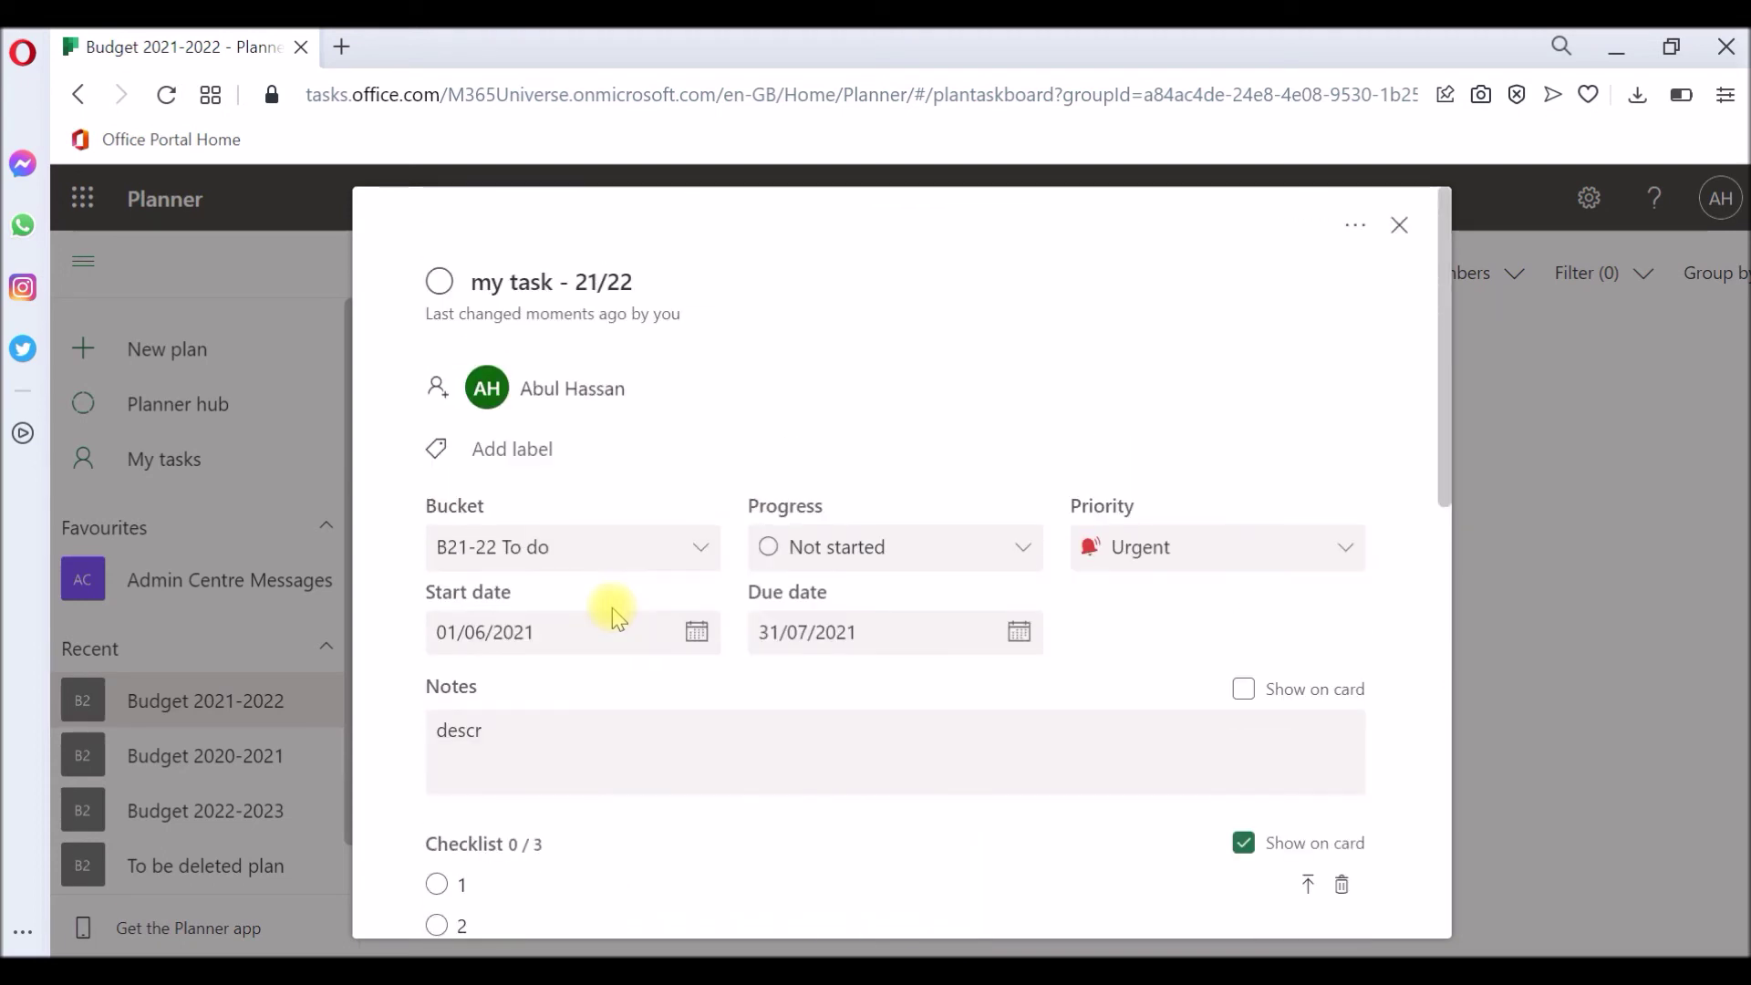
key("Escape")
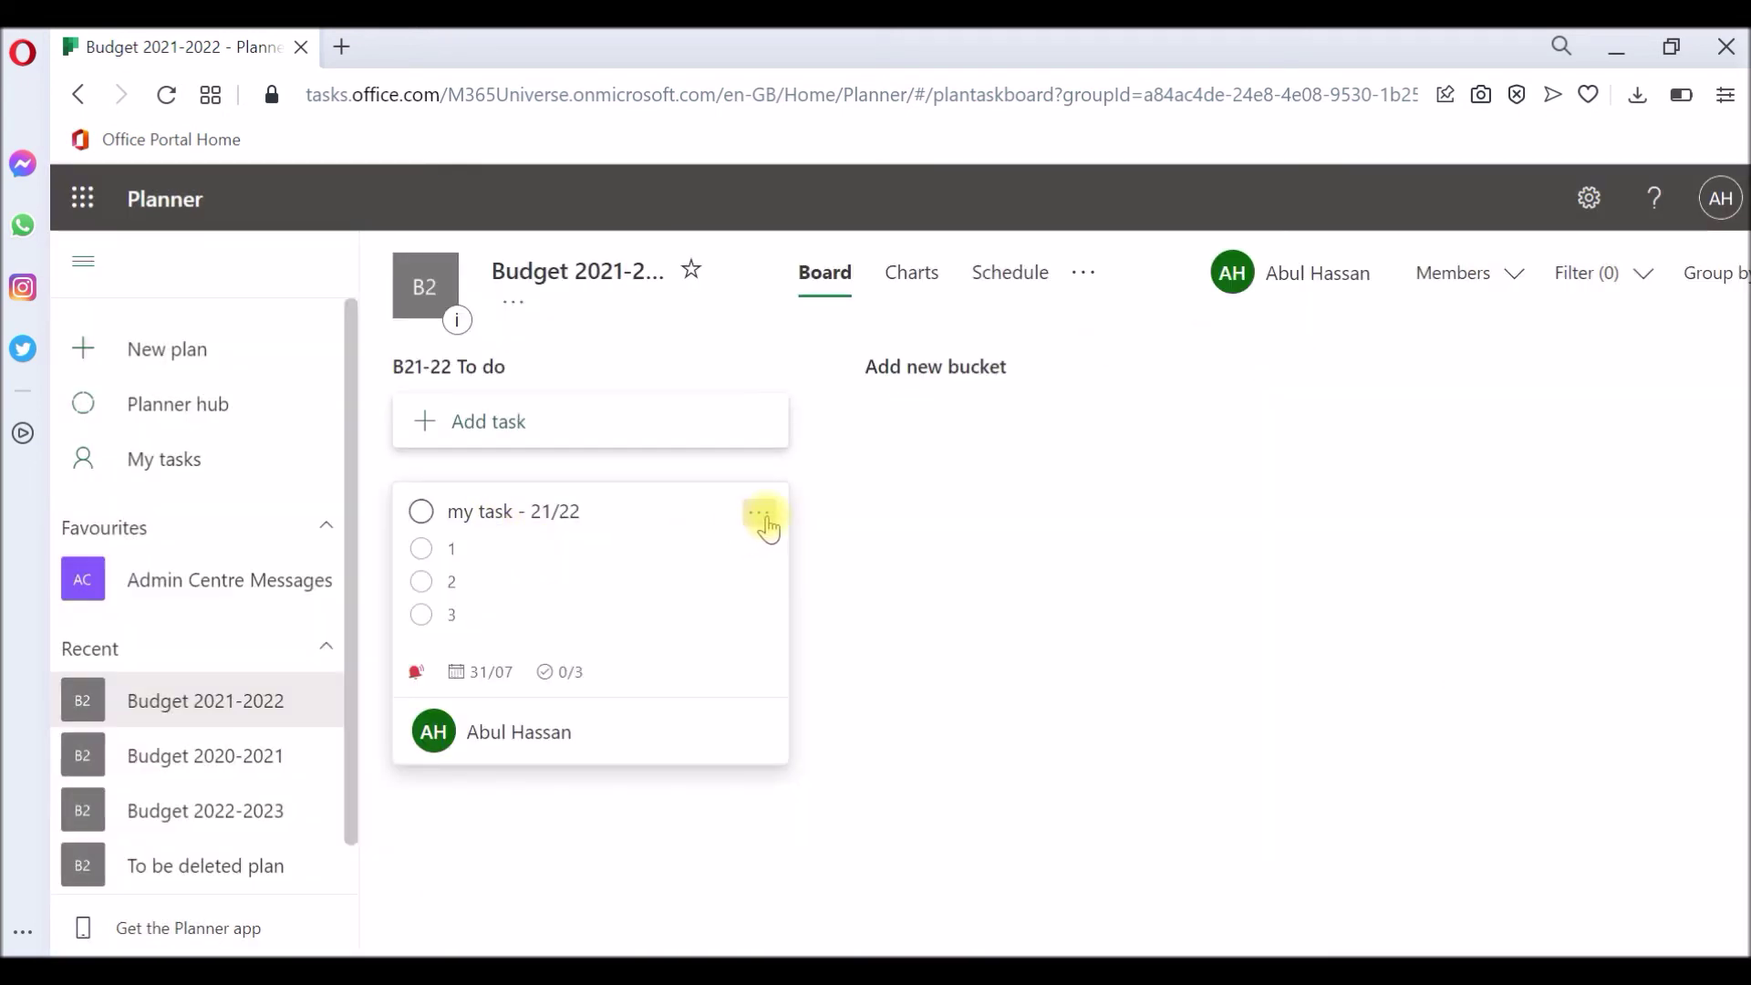
- Delete 'my task - 21/22' and return to the Budget 2020-2021 board
left_click(764, 518)
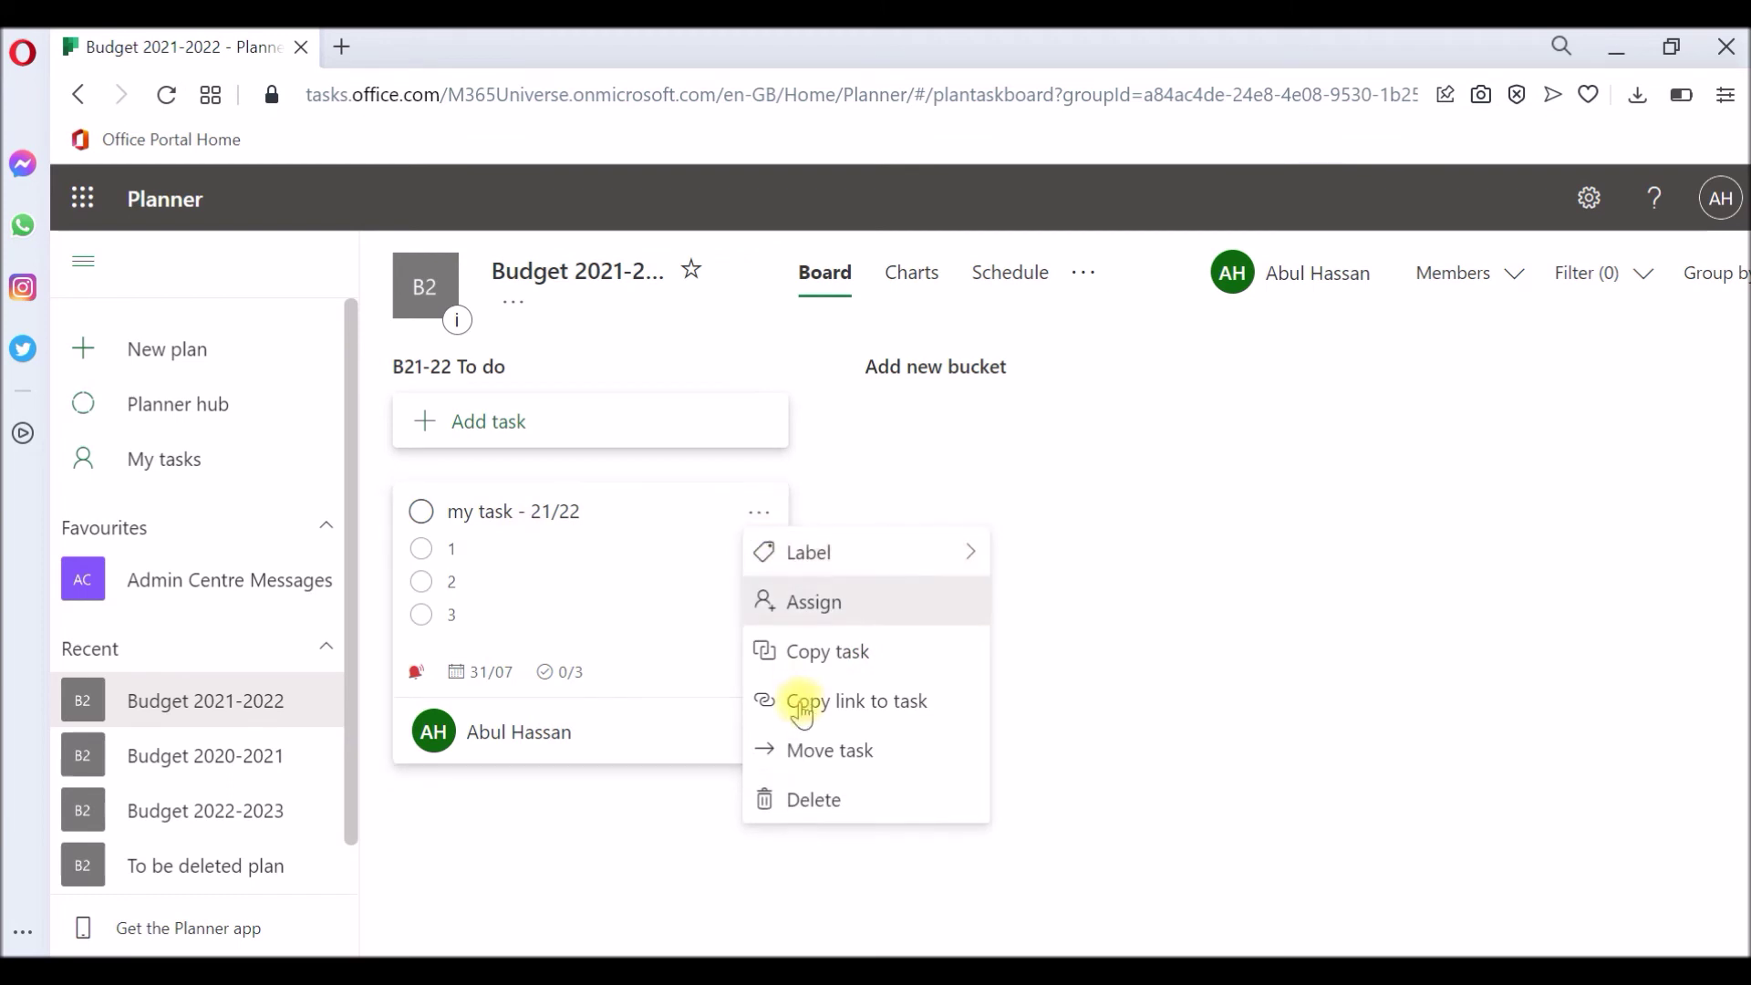
left_click(810, 803)
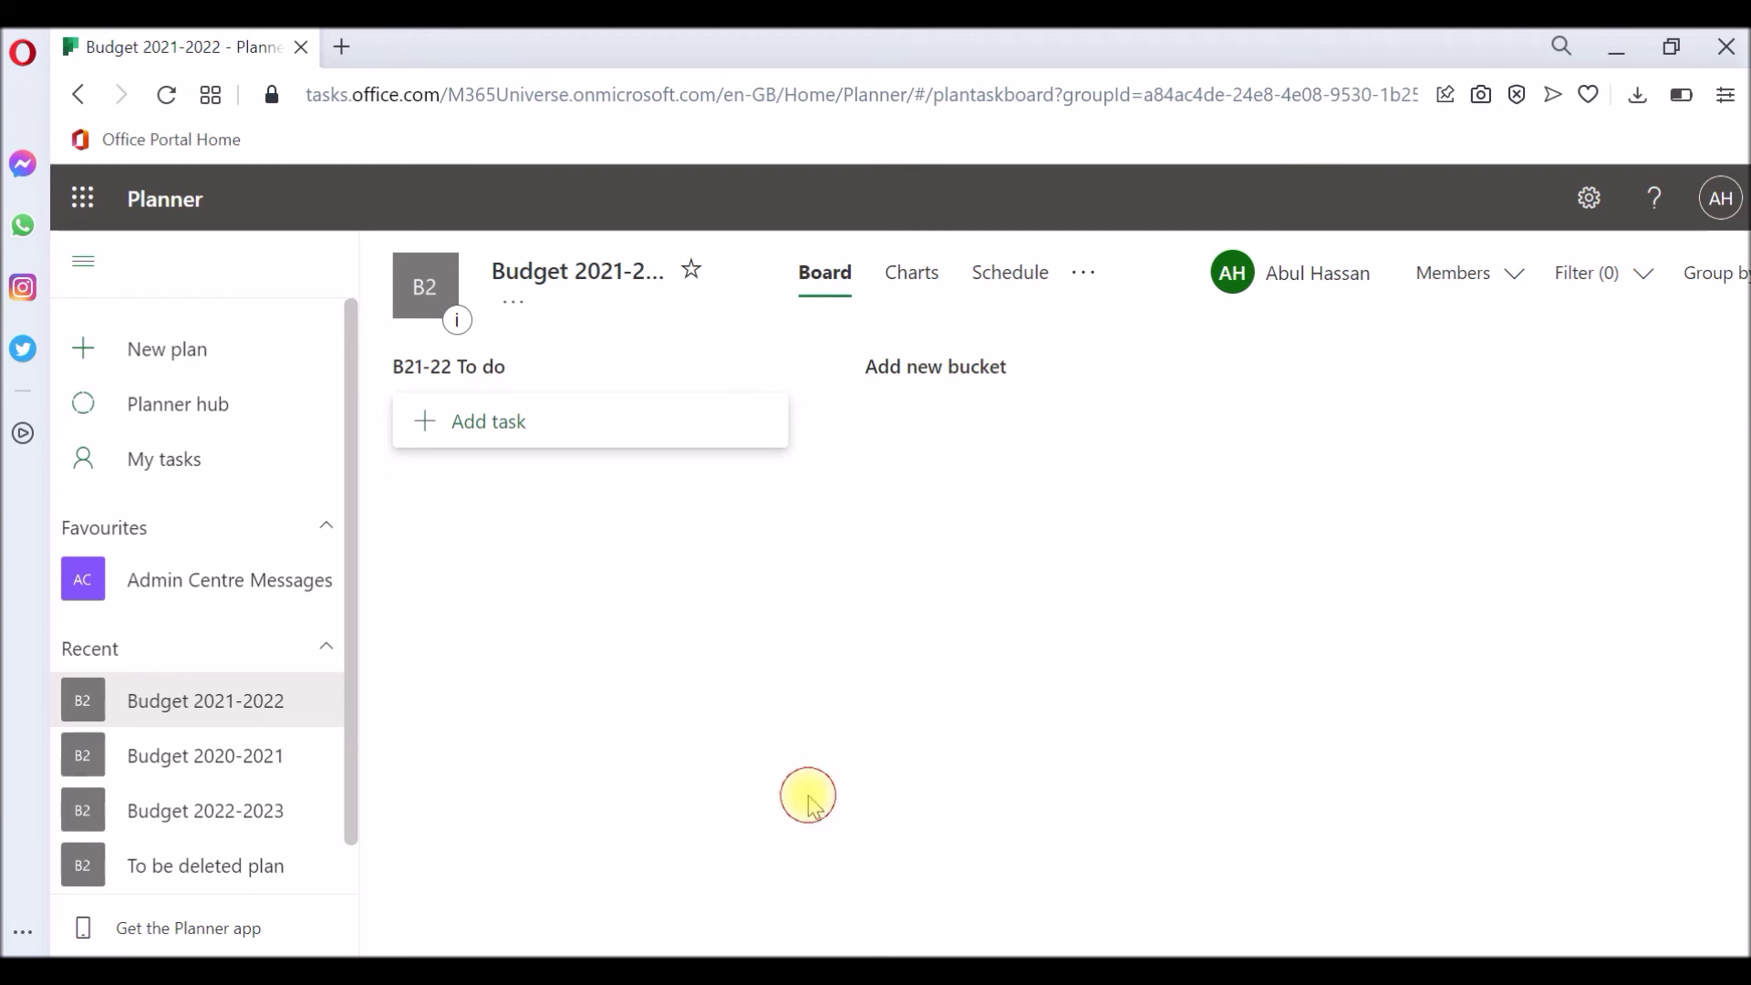
left_click(201, 766)
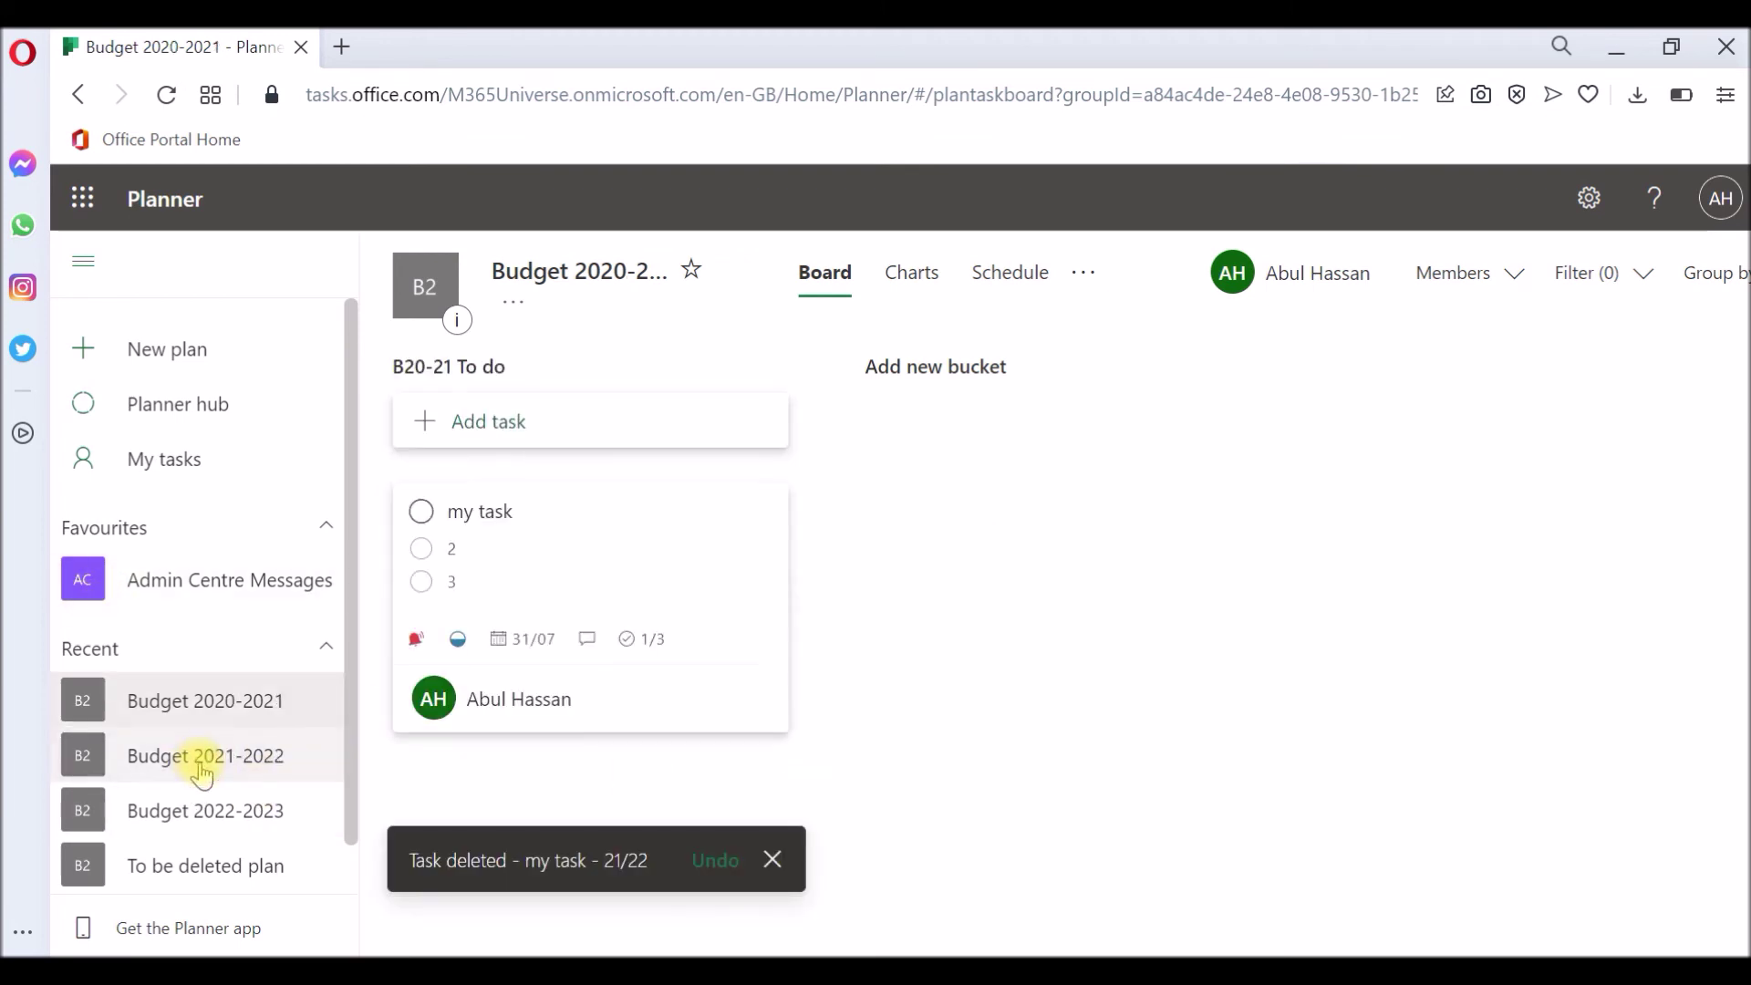
- Open the original my task's details, checking the plan settings along the way
left_click(544, 562)
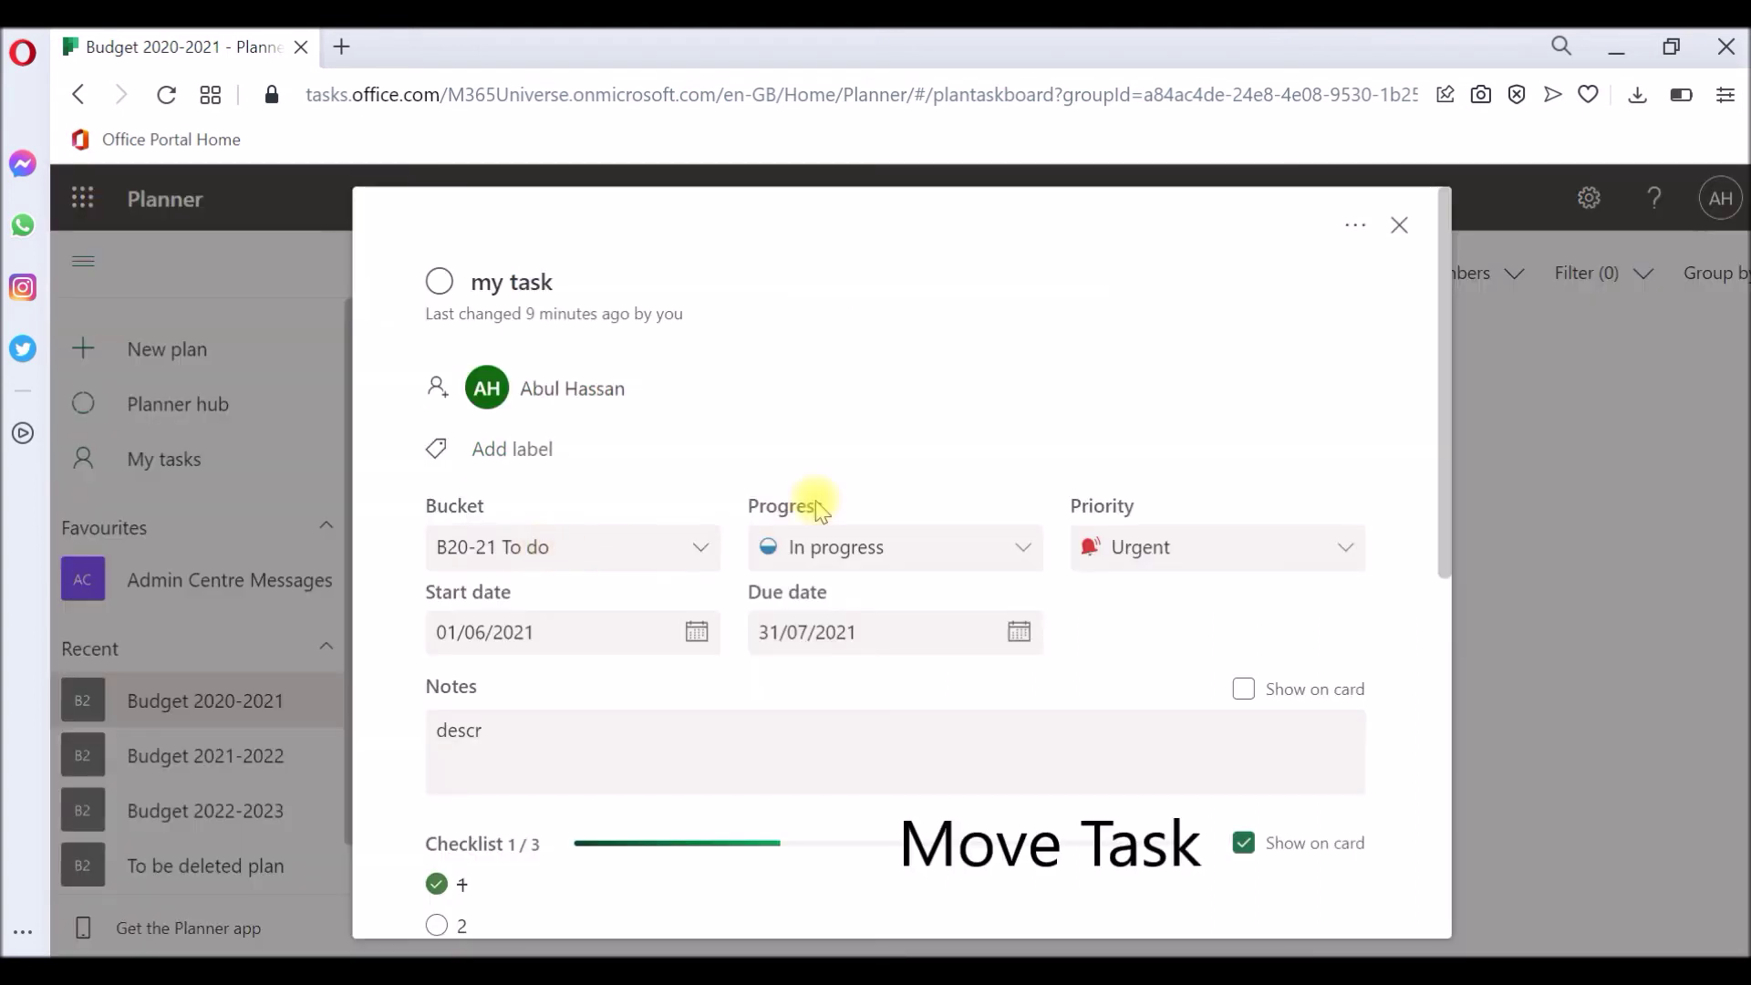
left_click(1401, 226)
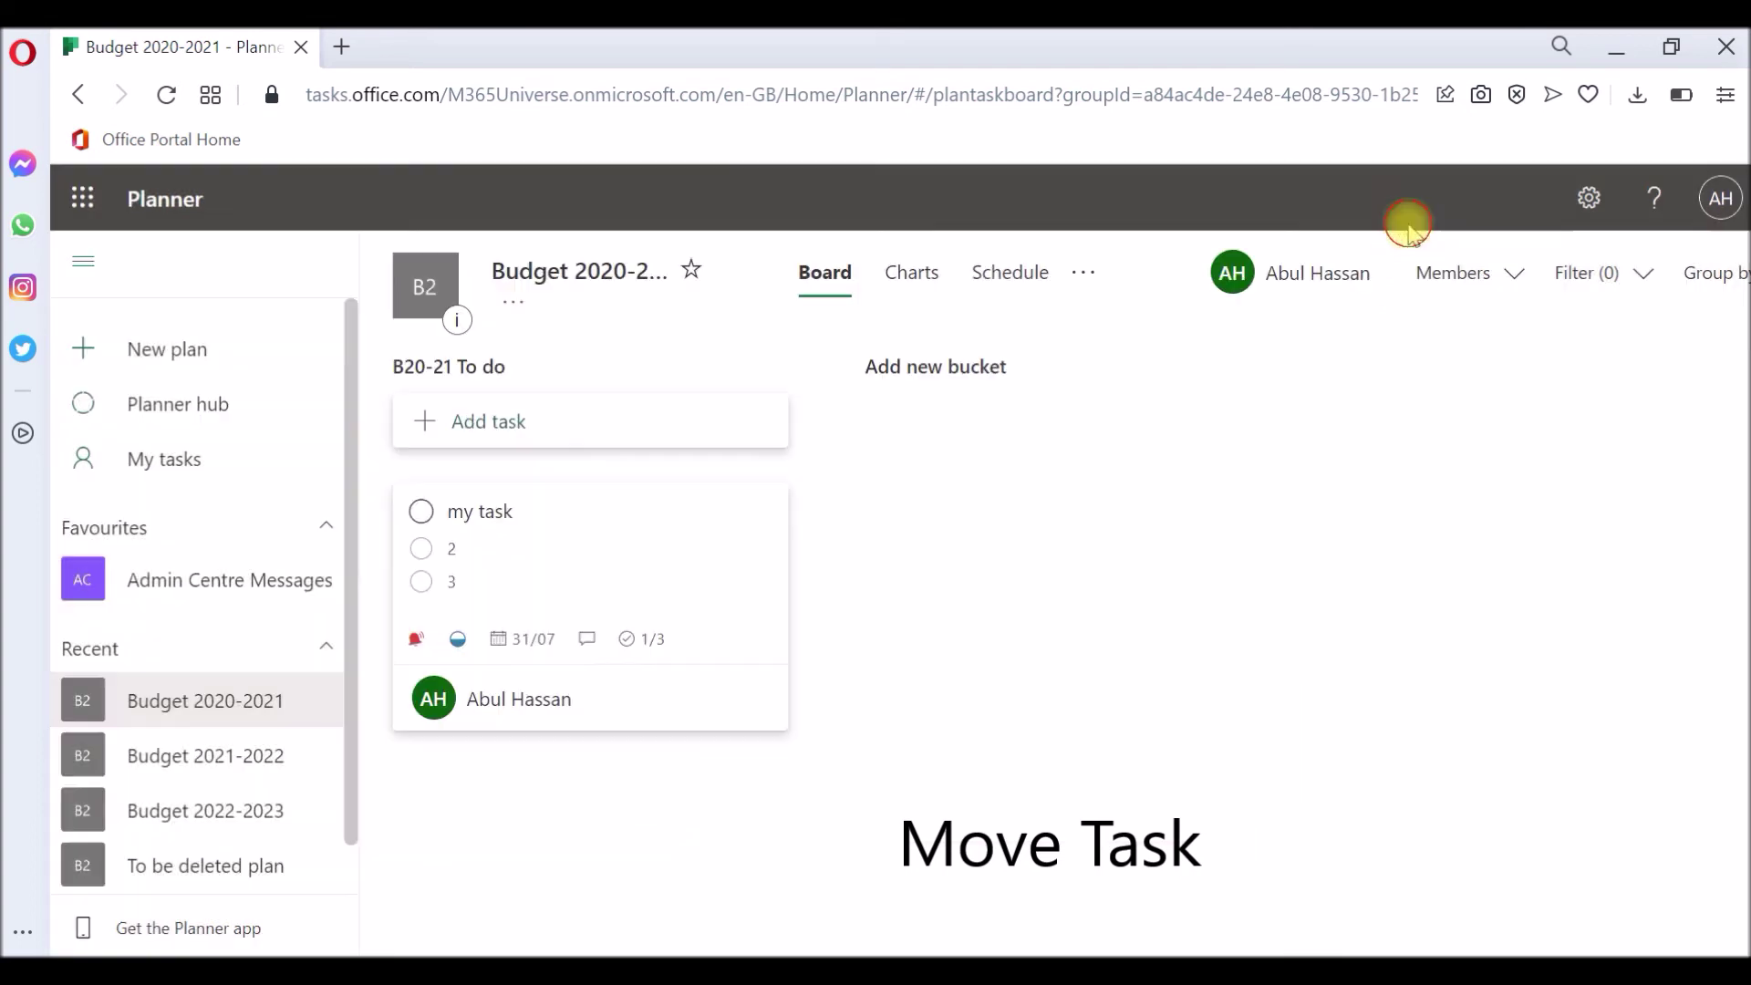
left_click(594, 278)
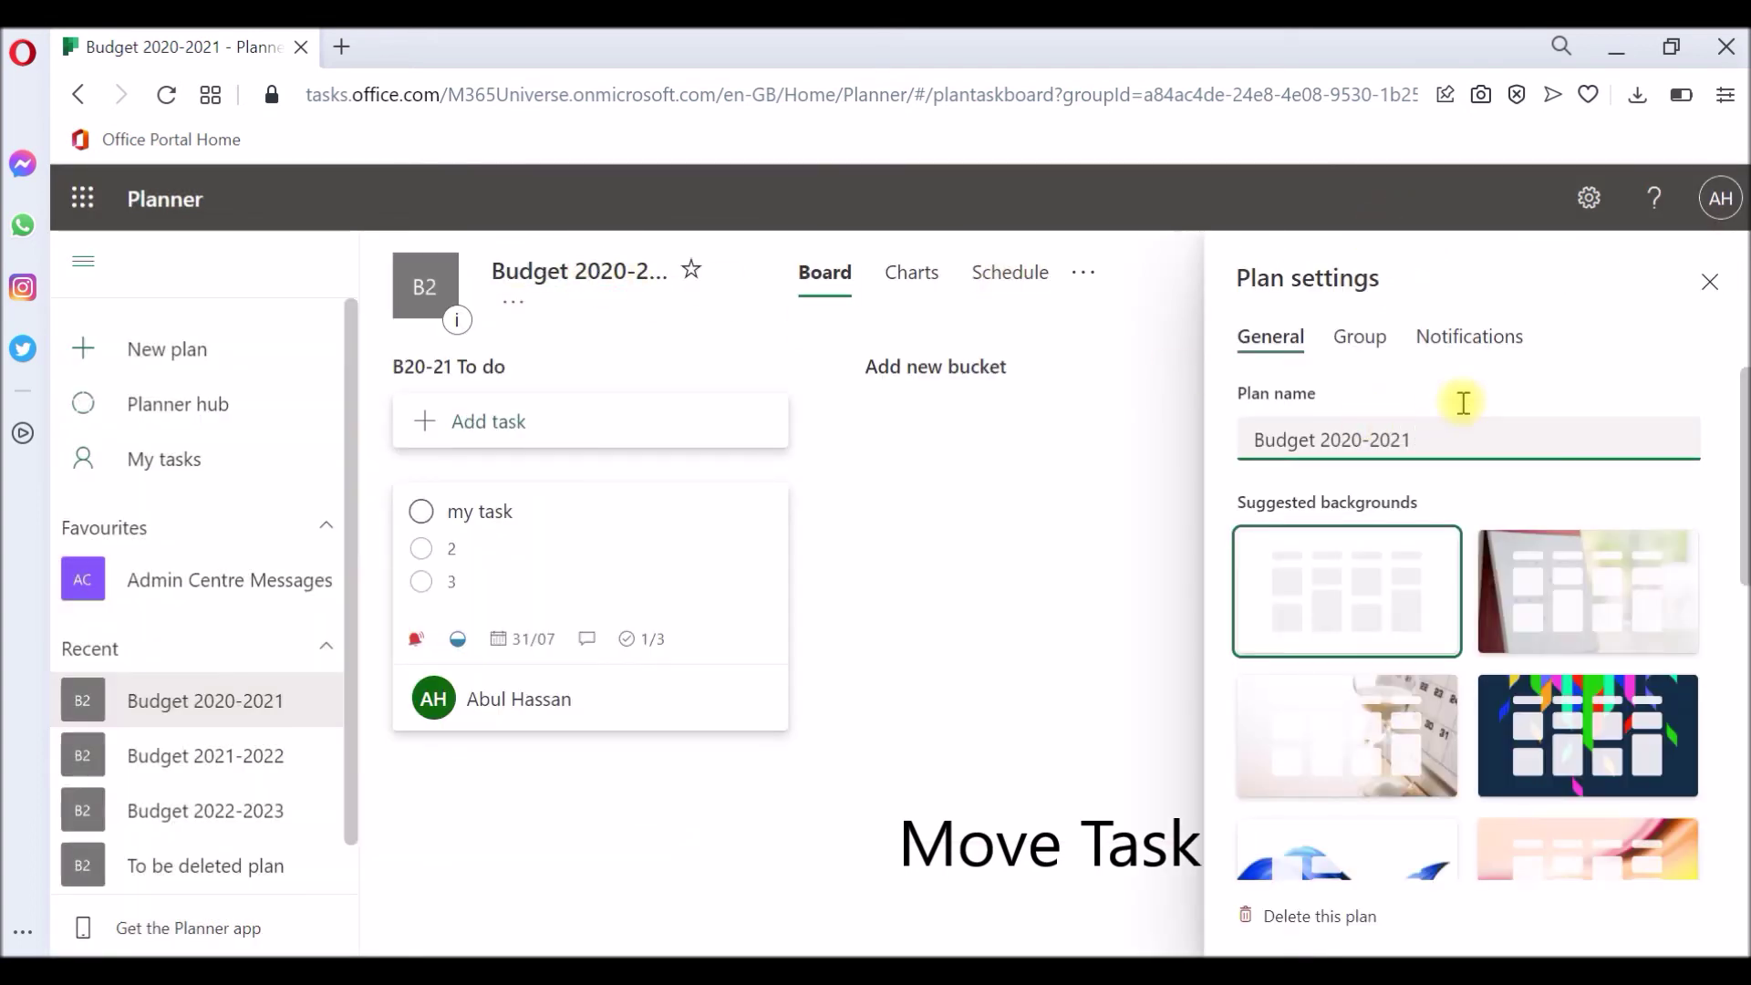
left_click(1714, 278)
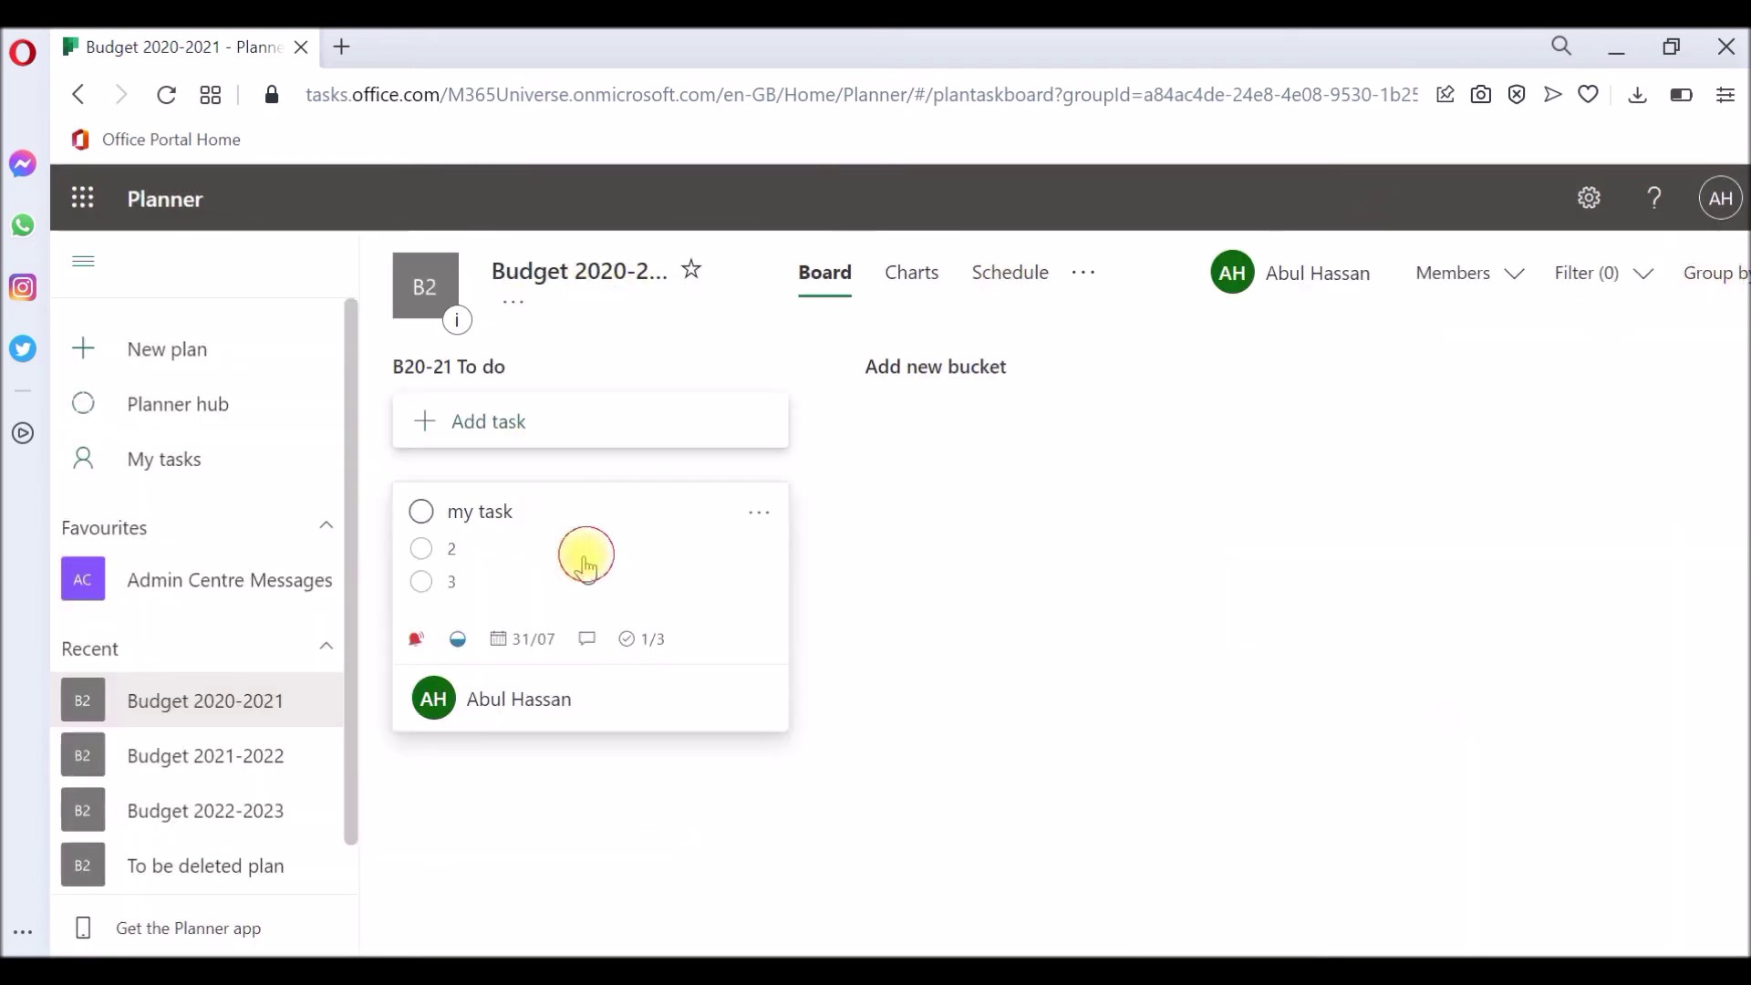
left_click(588, 554)
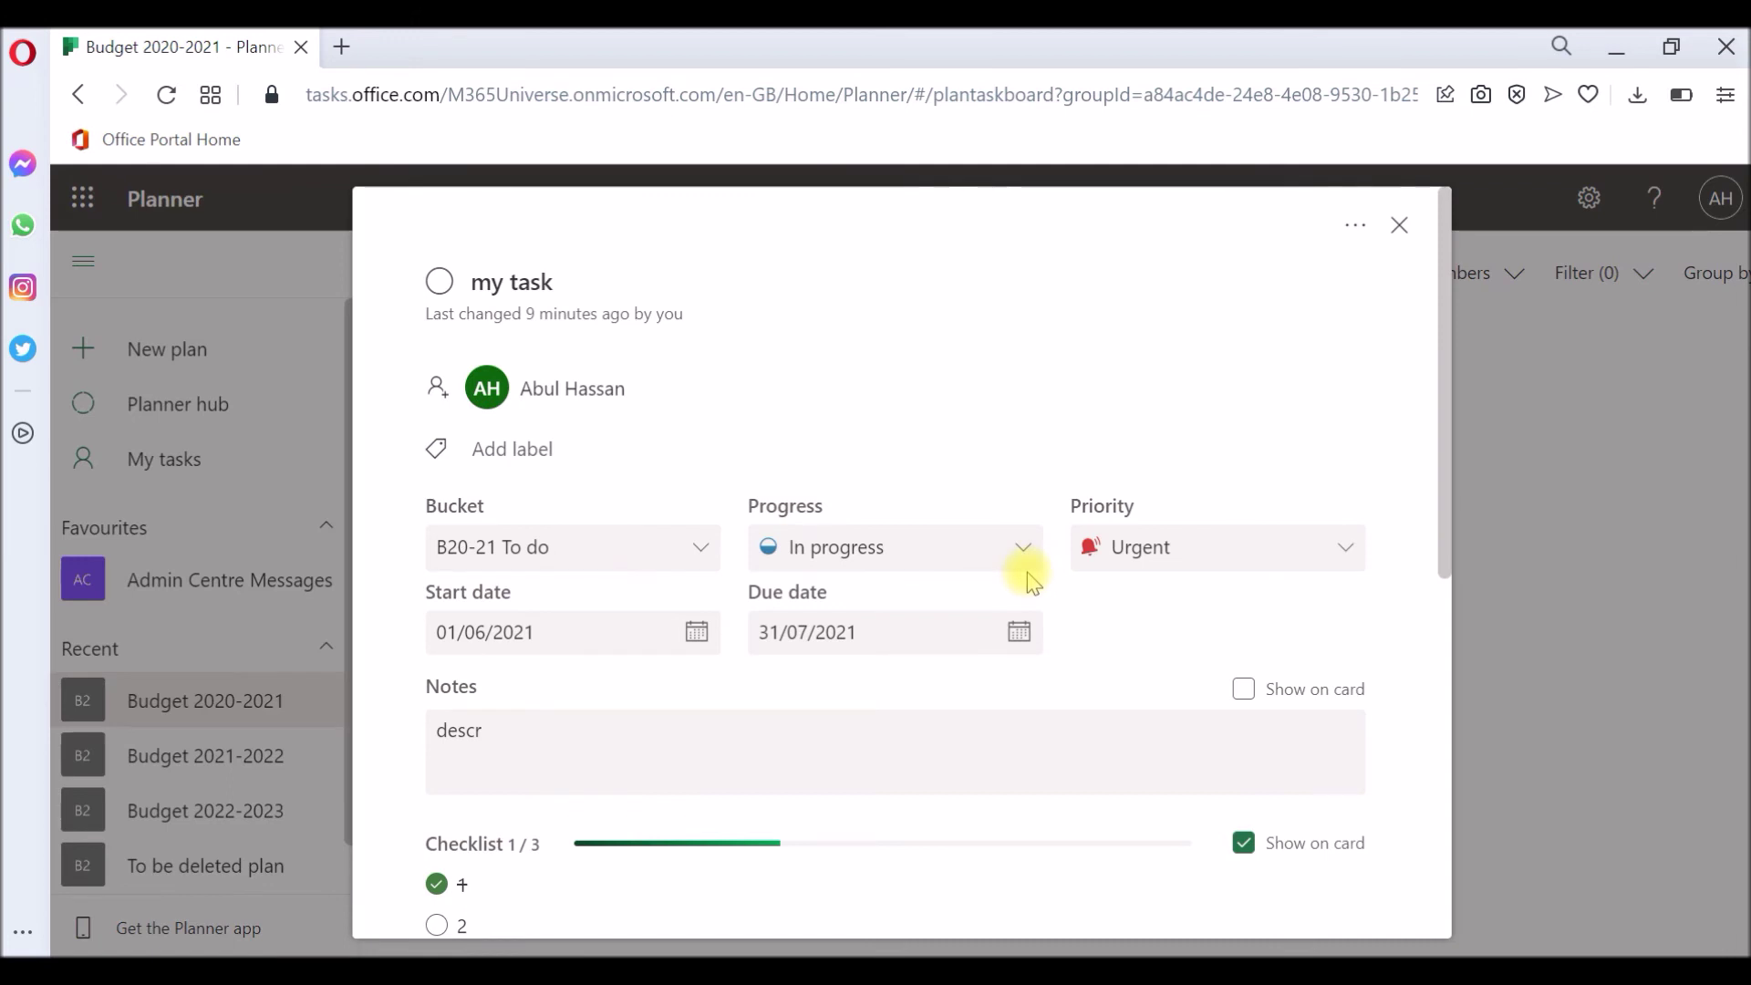
scroll(1030, 579, "down", 3)
scroll(1031, 579, "up", 3)
- Start moving my task from its More actions menu
left_click(493, 282)
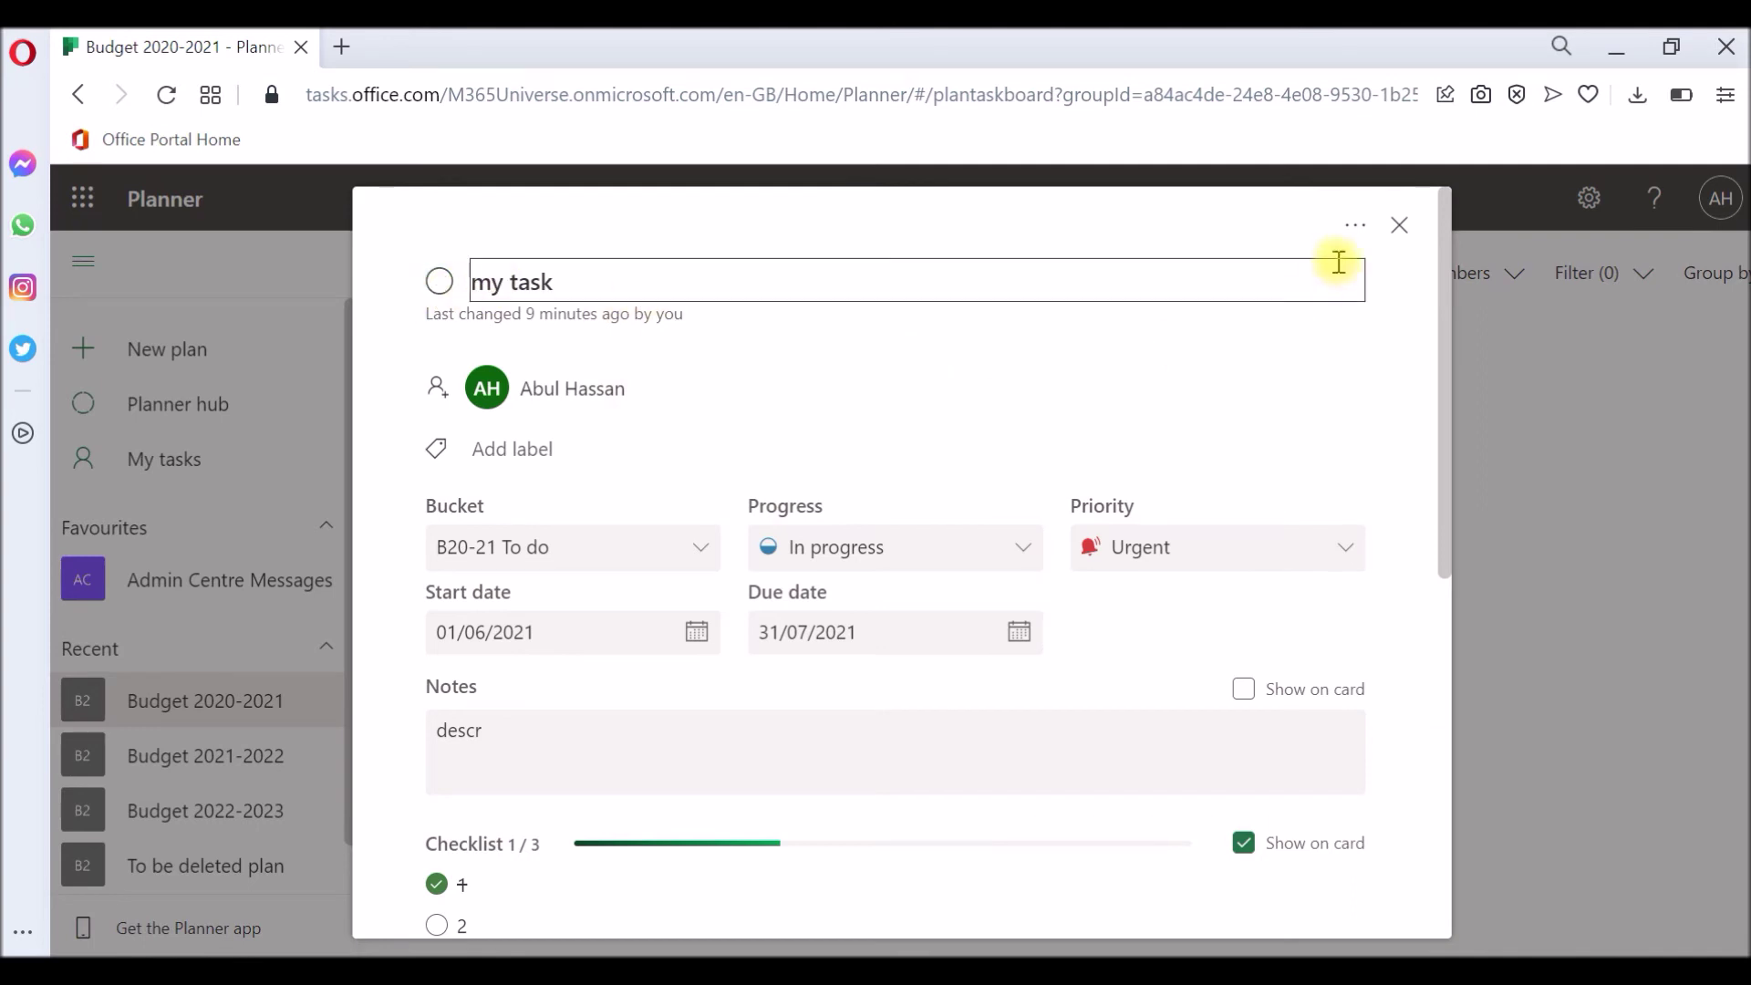
left_click(1355, 228)
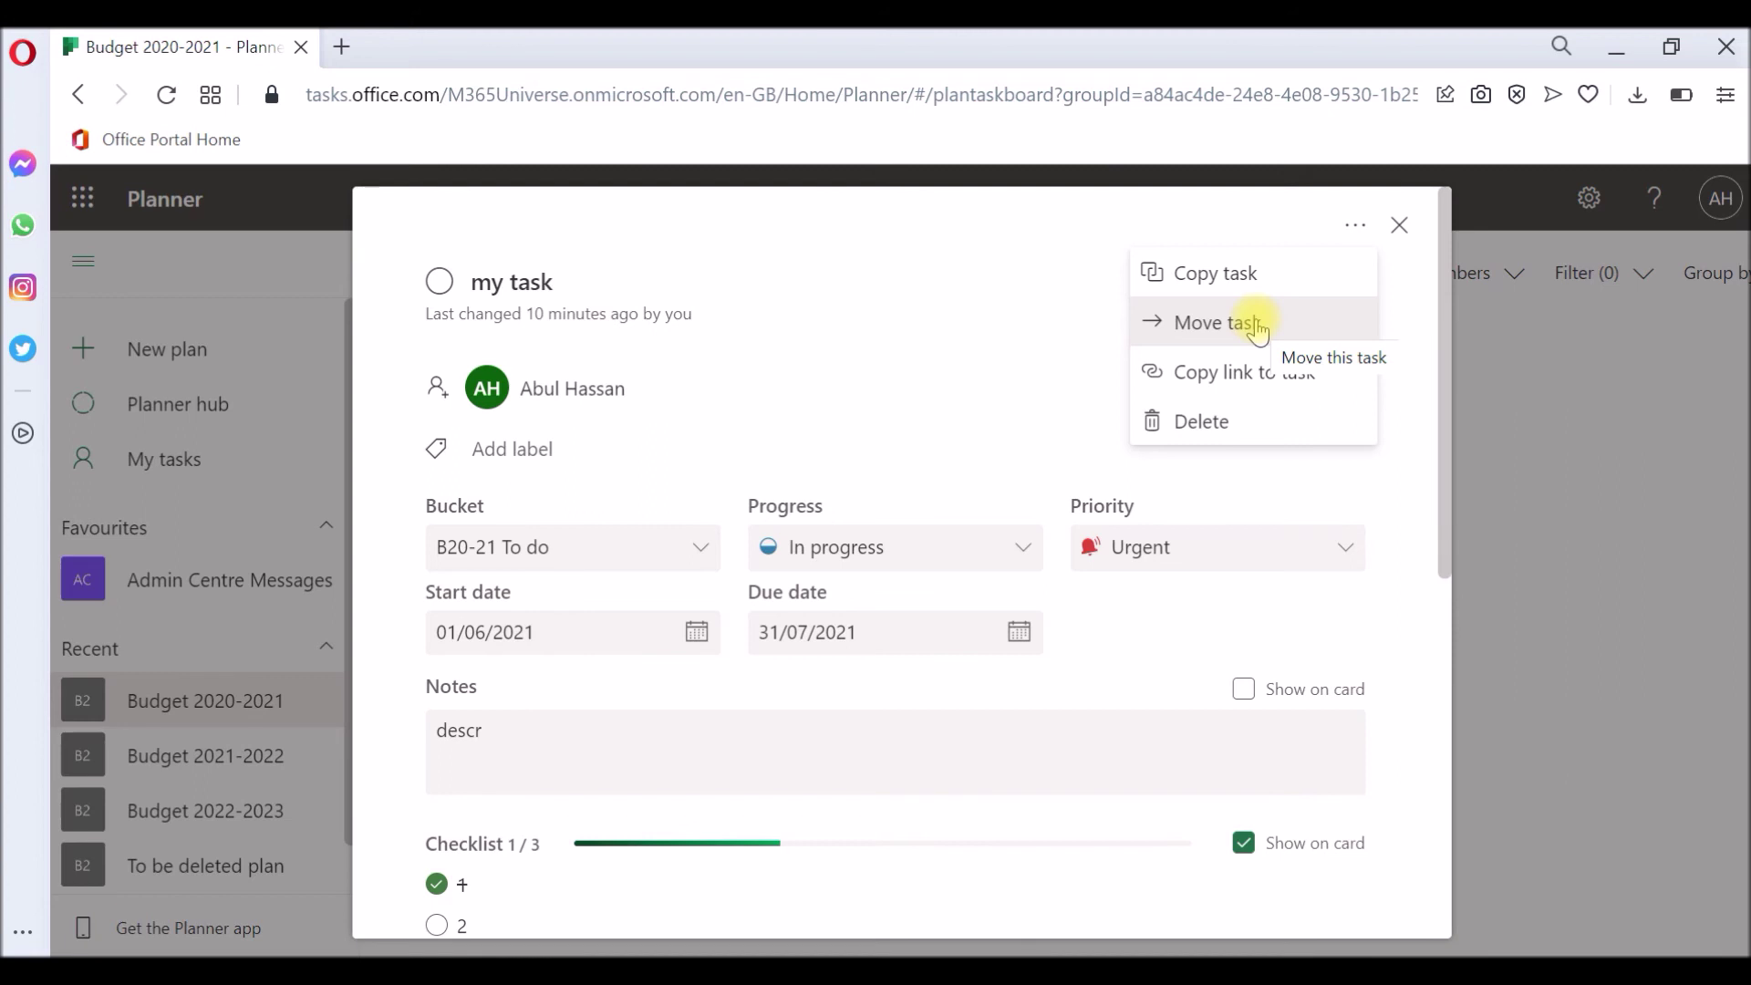
left_click(1256, 326)
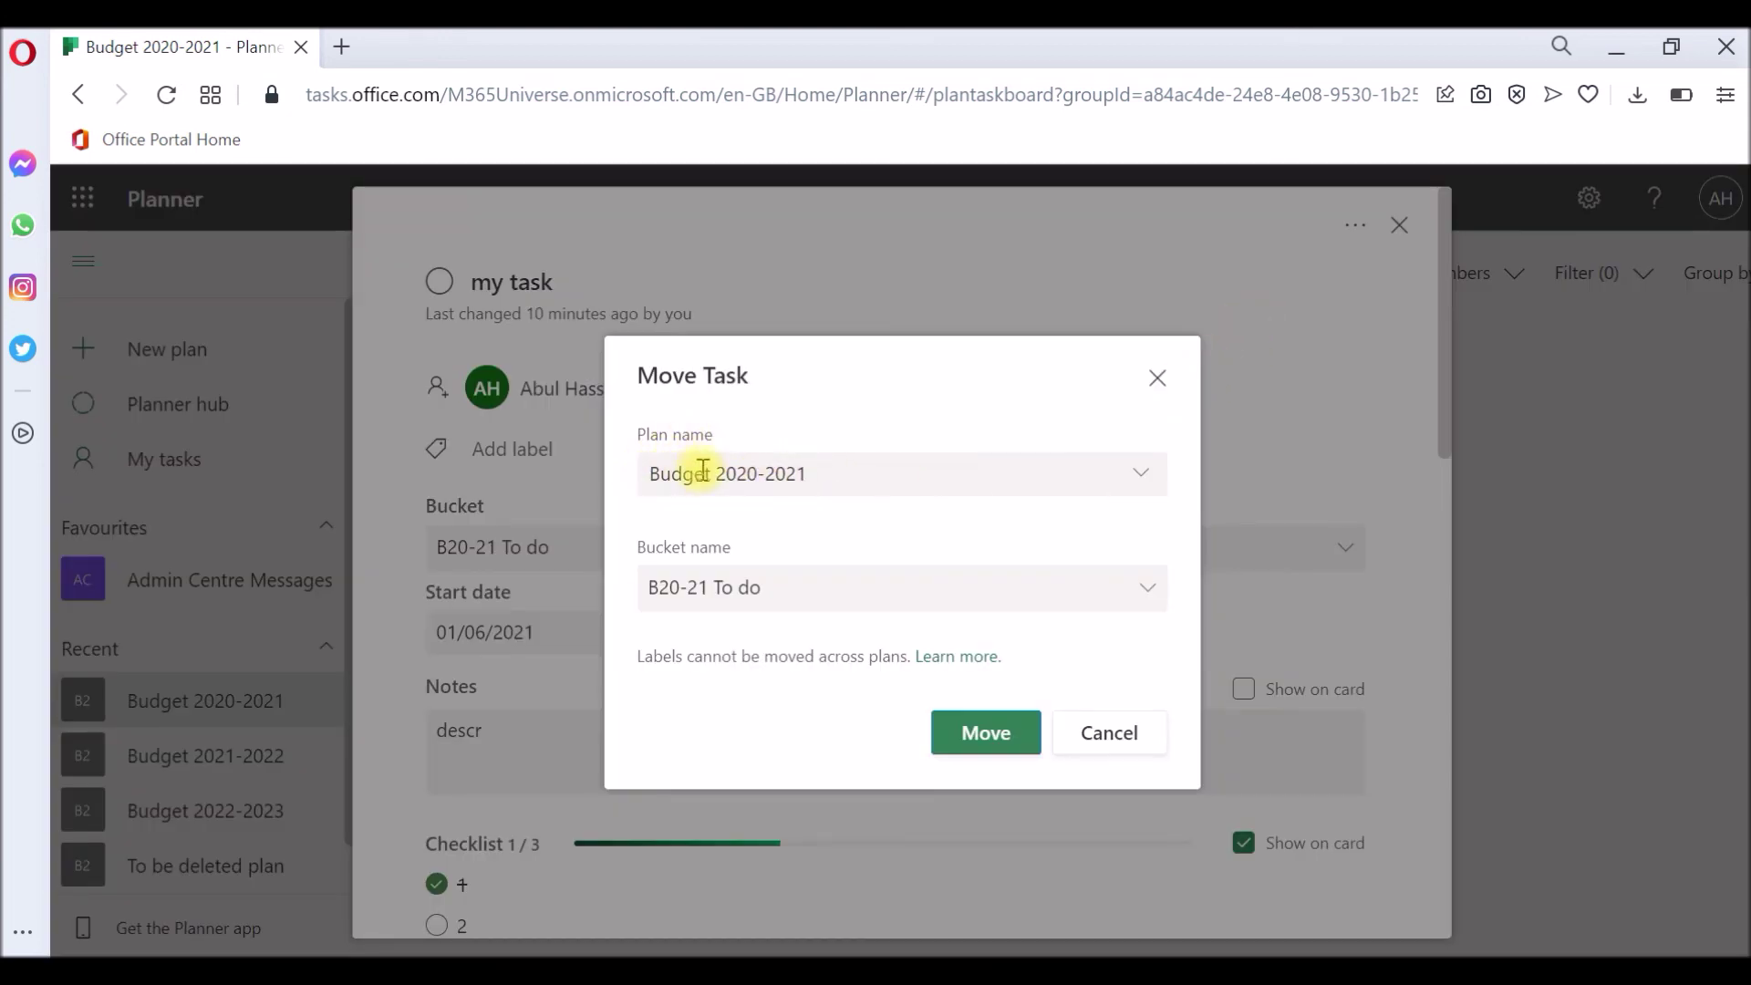
- Move my task to Budget 2021-2022, bucket B21-22 To do, and close its details
left_click(1133, 478)
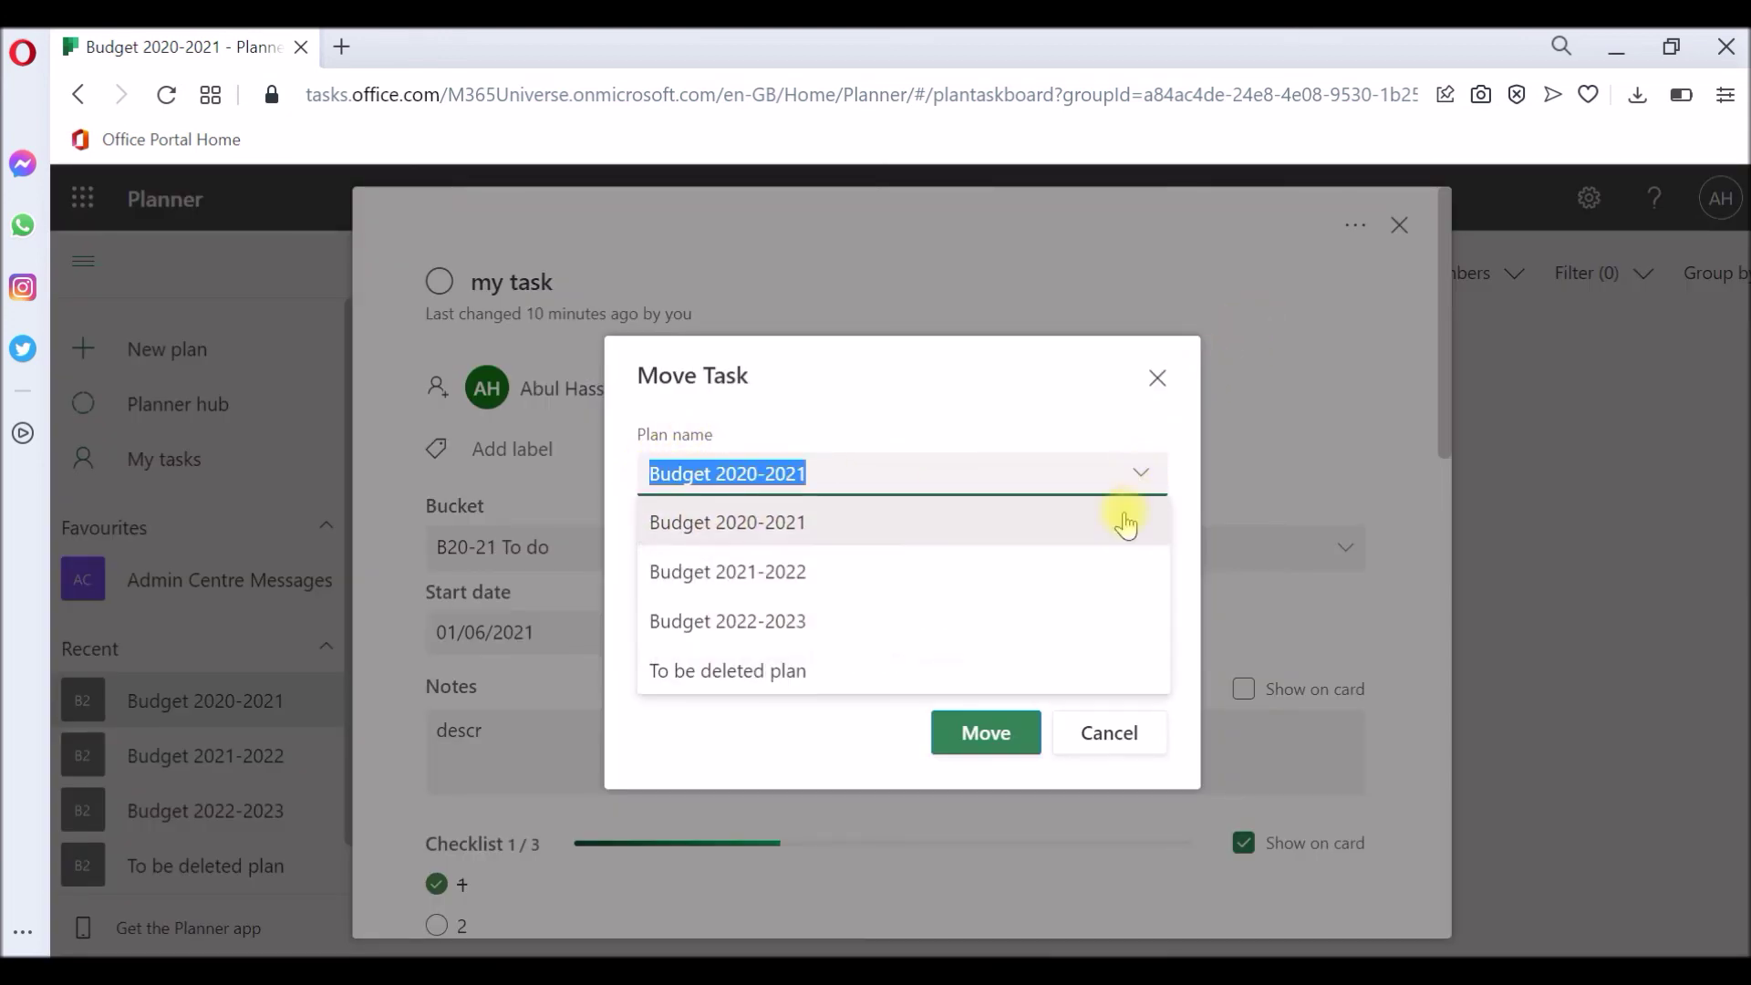
left_click(731, 574)
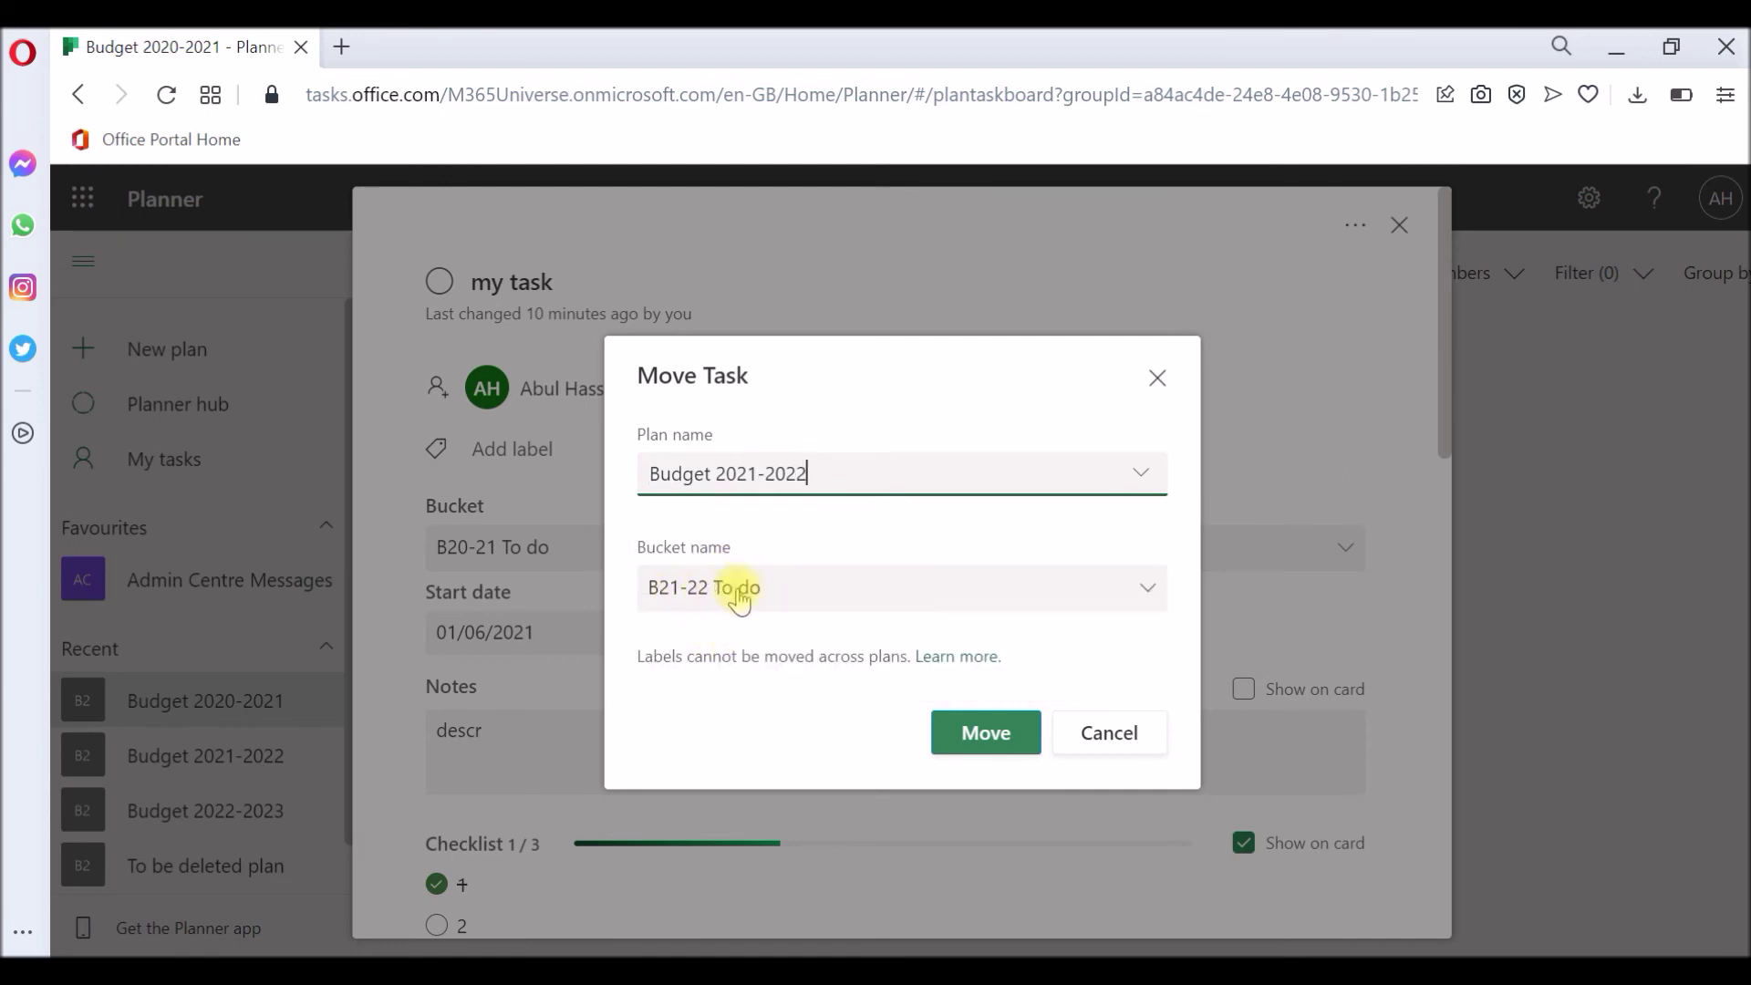
left_click(991, 741)
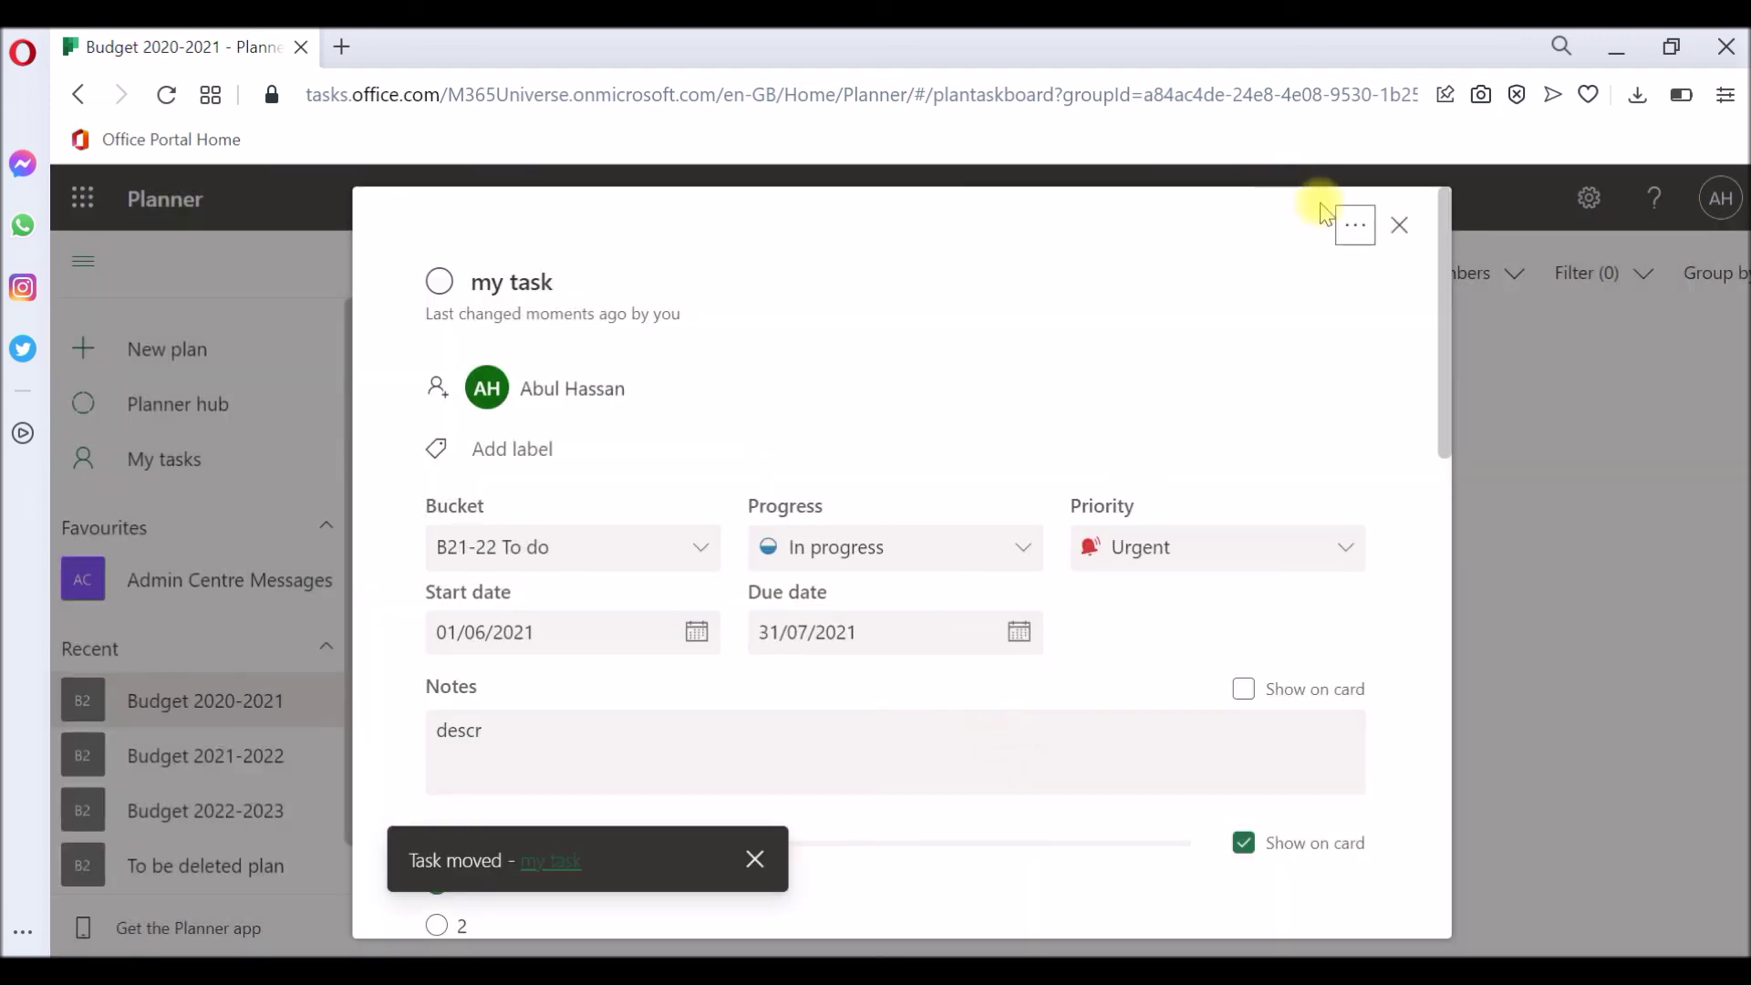
left_click(1399, 224)
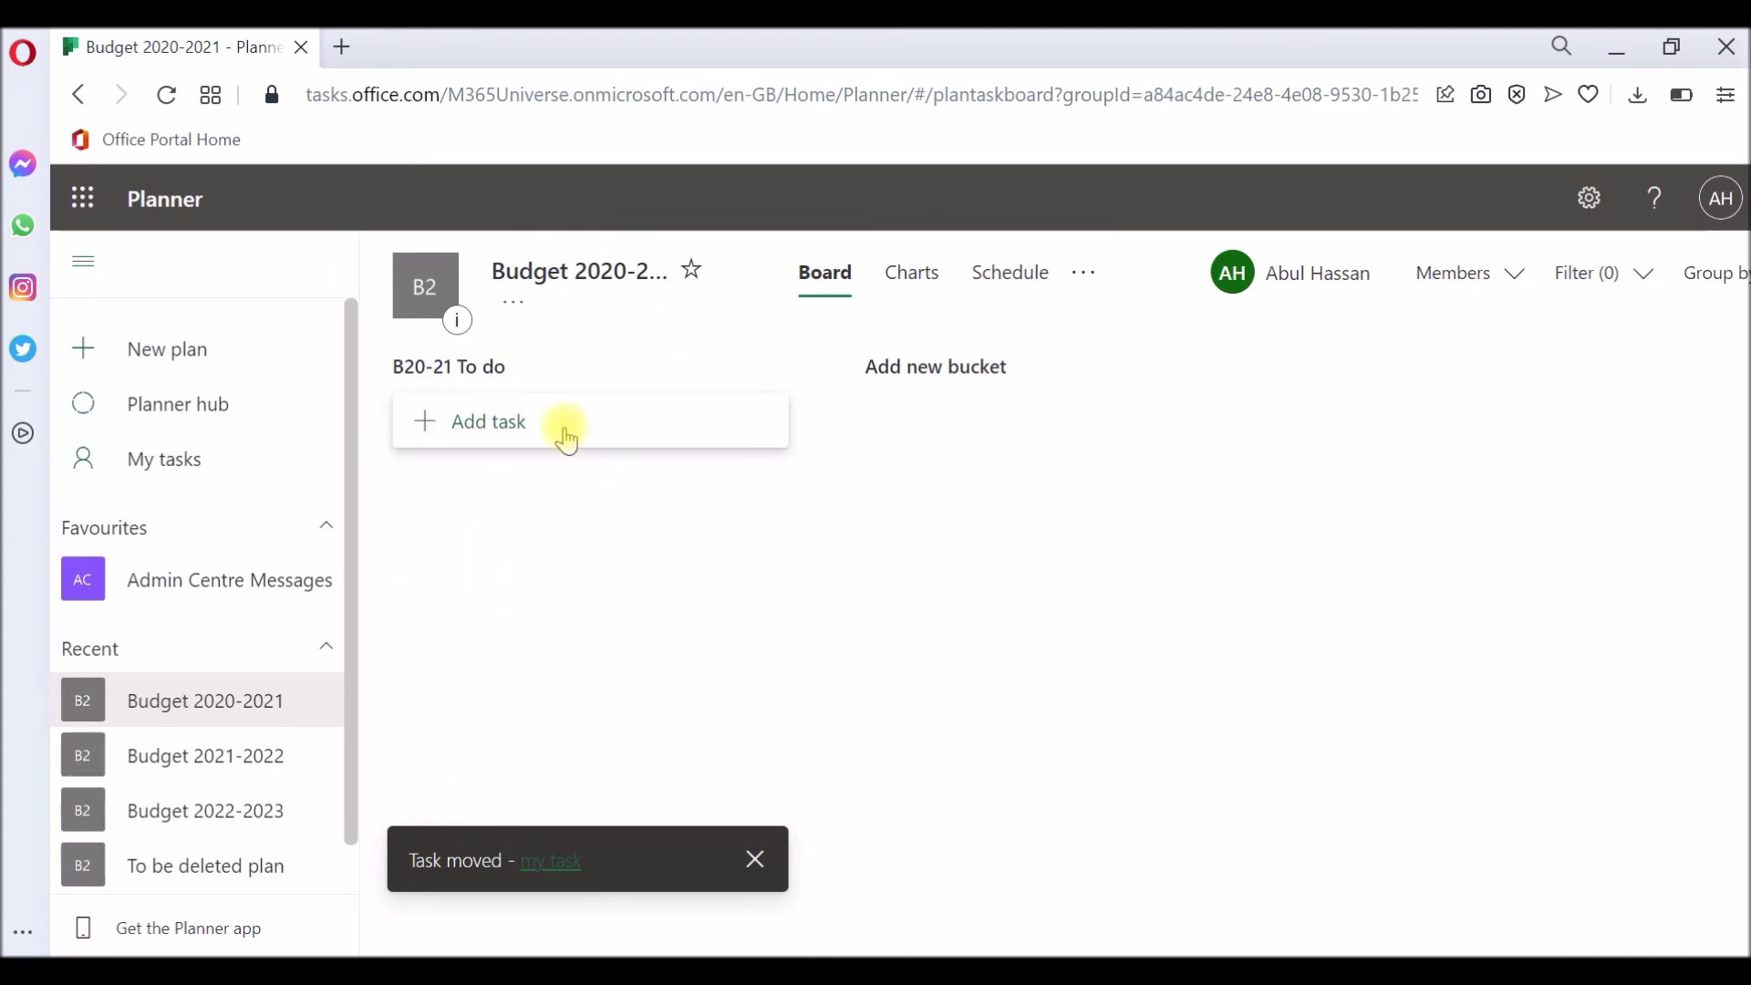
- Open my task in Budget 2021-2022 and verify its 1/3 checklist and comments
left_click(222, 761)
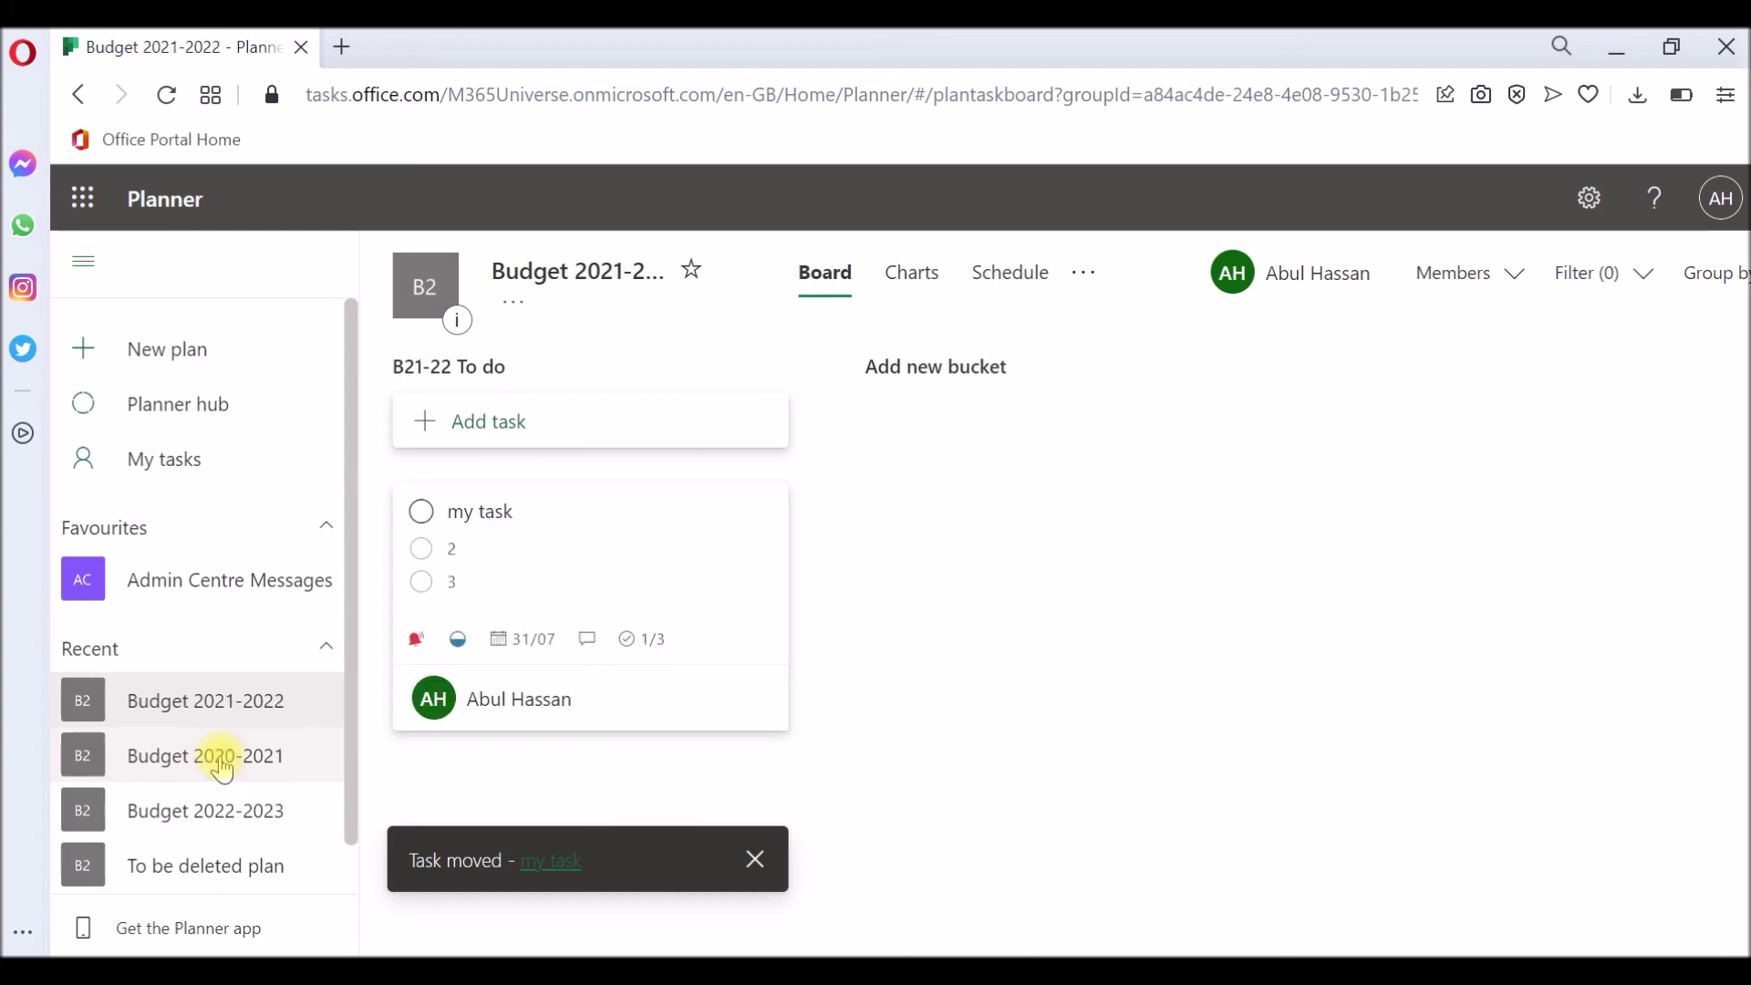
left_click(602, 573)
scroll(903, 588, "down", 3)
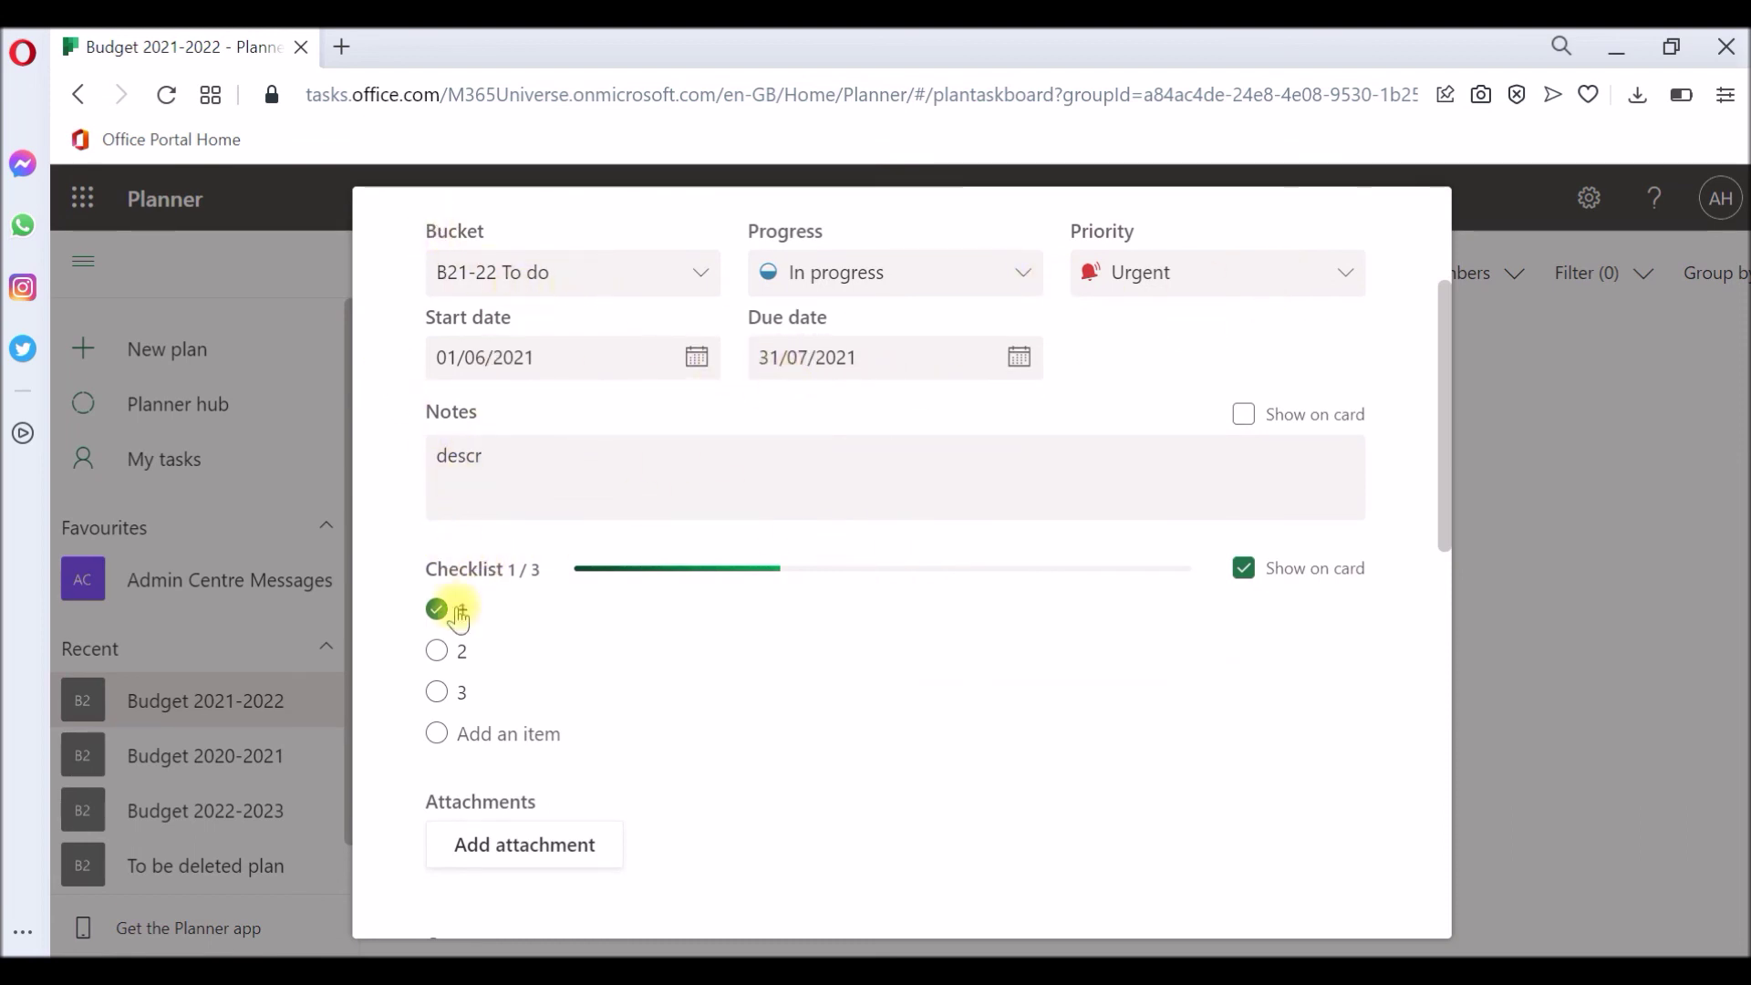
scroll(742, 735, "down", 9)
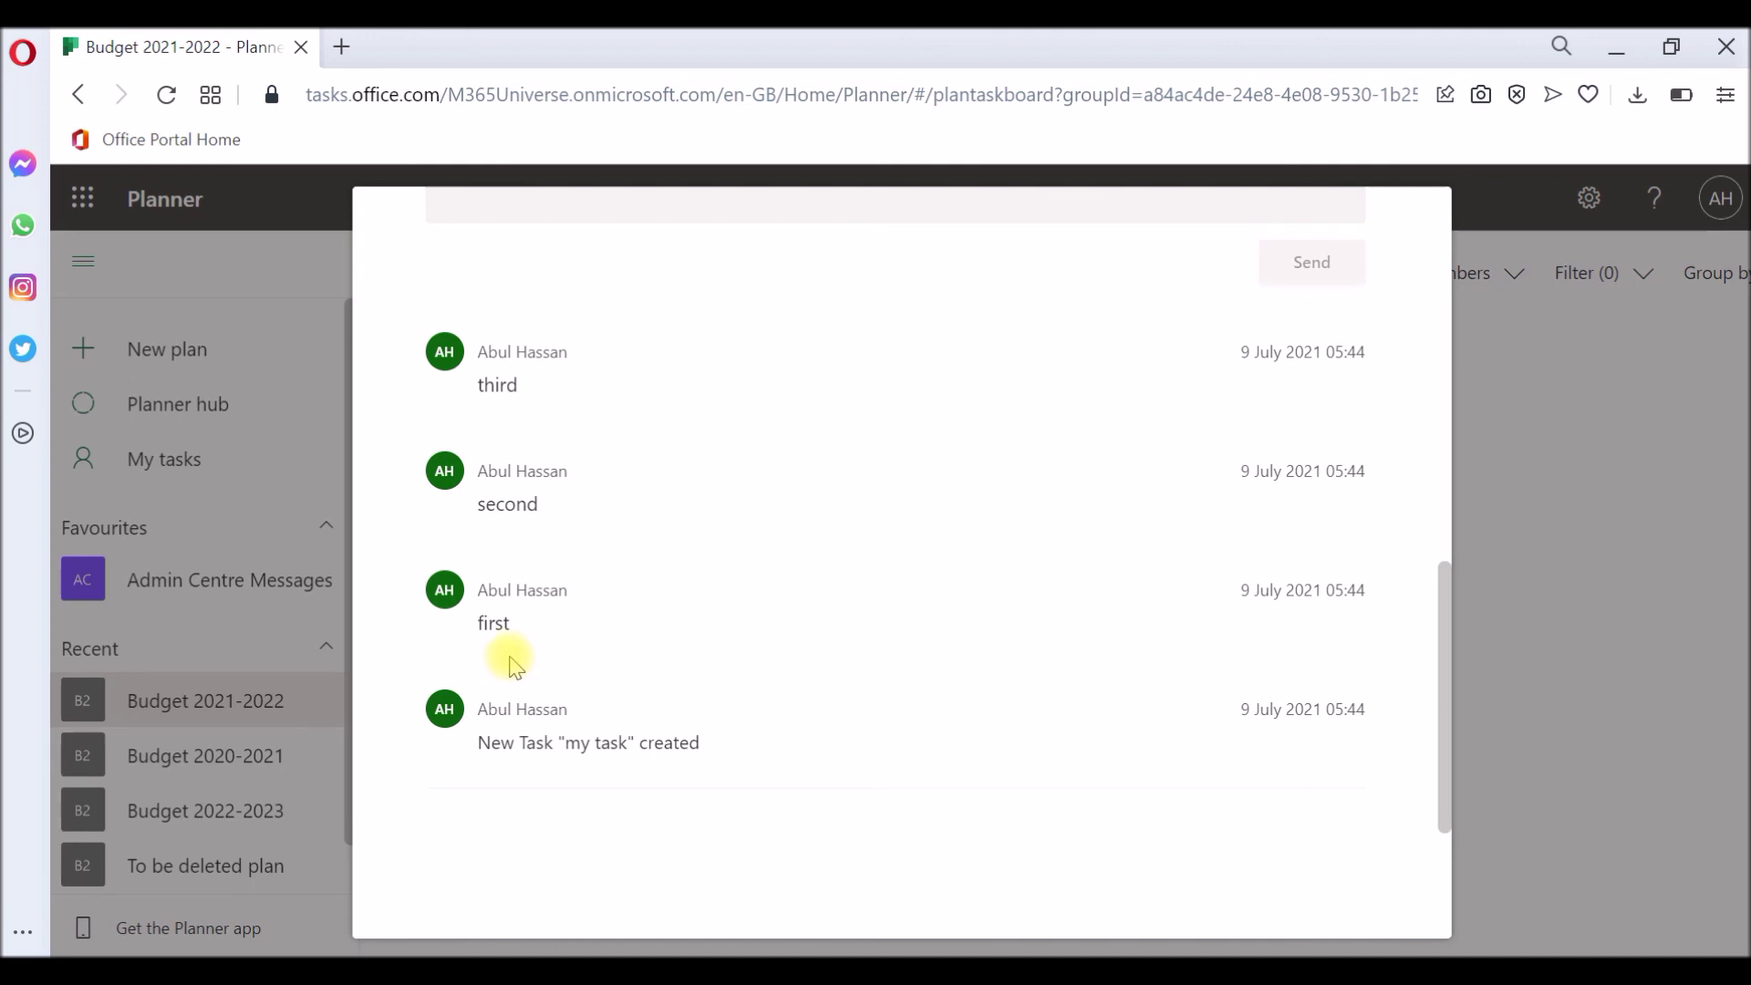
scroll(508, 625, "up", 10)
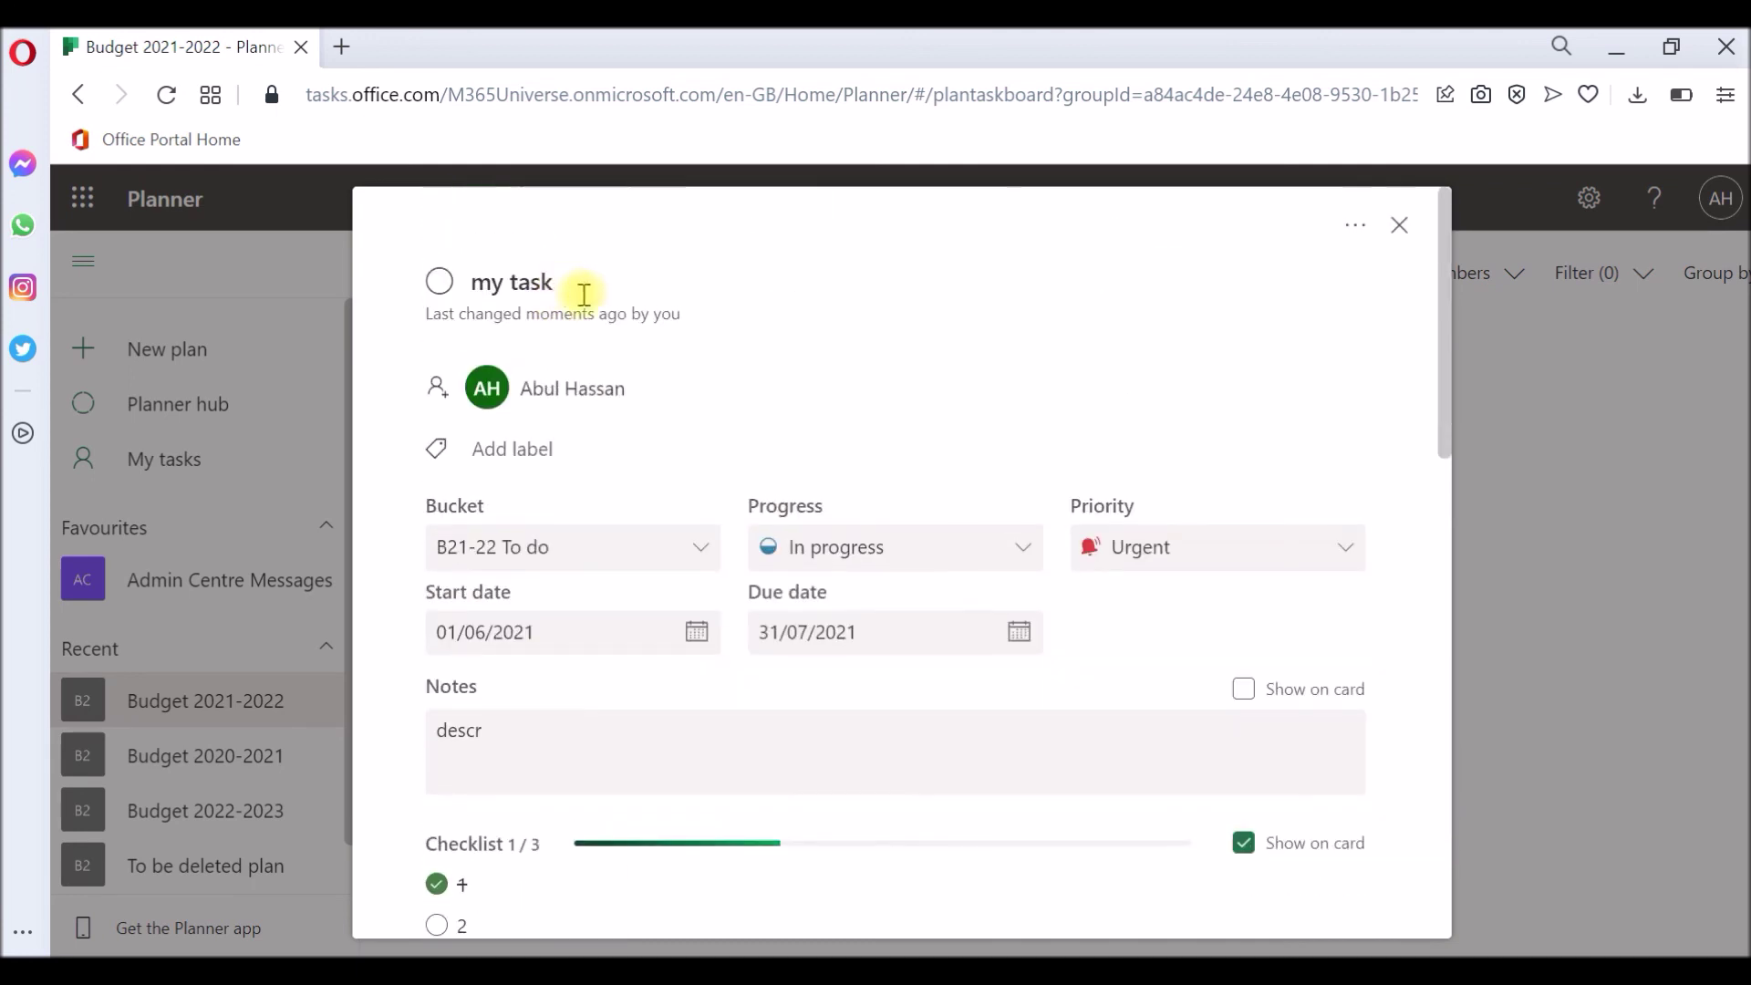
left_click(1399, 225)
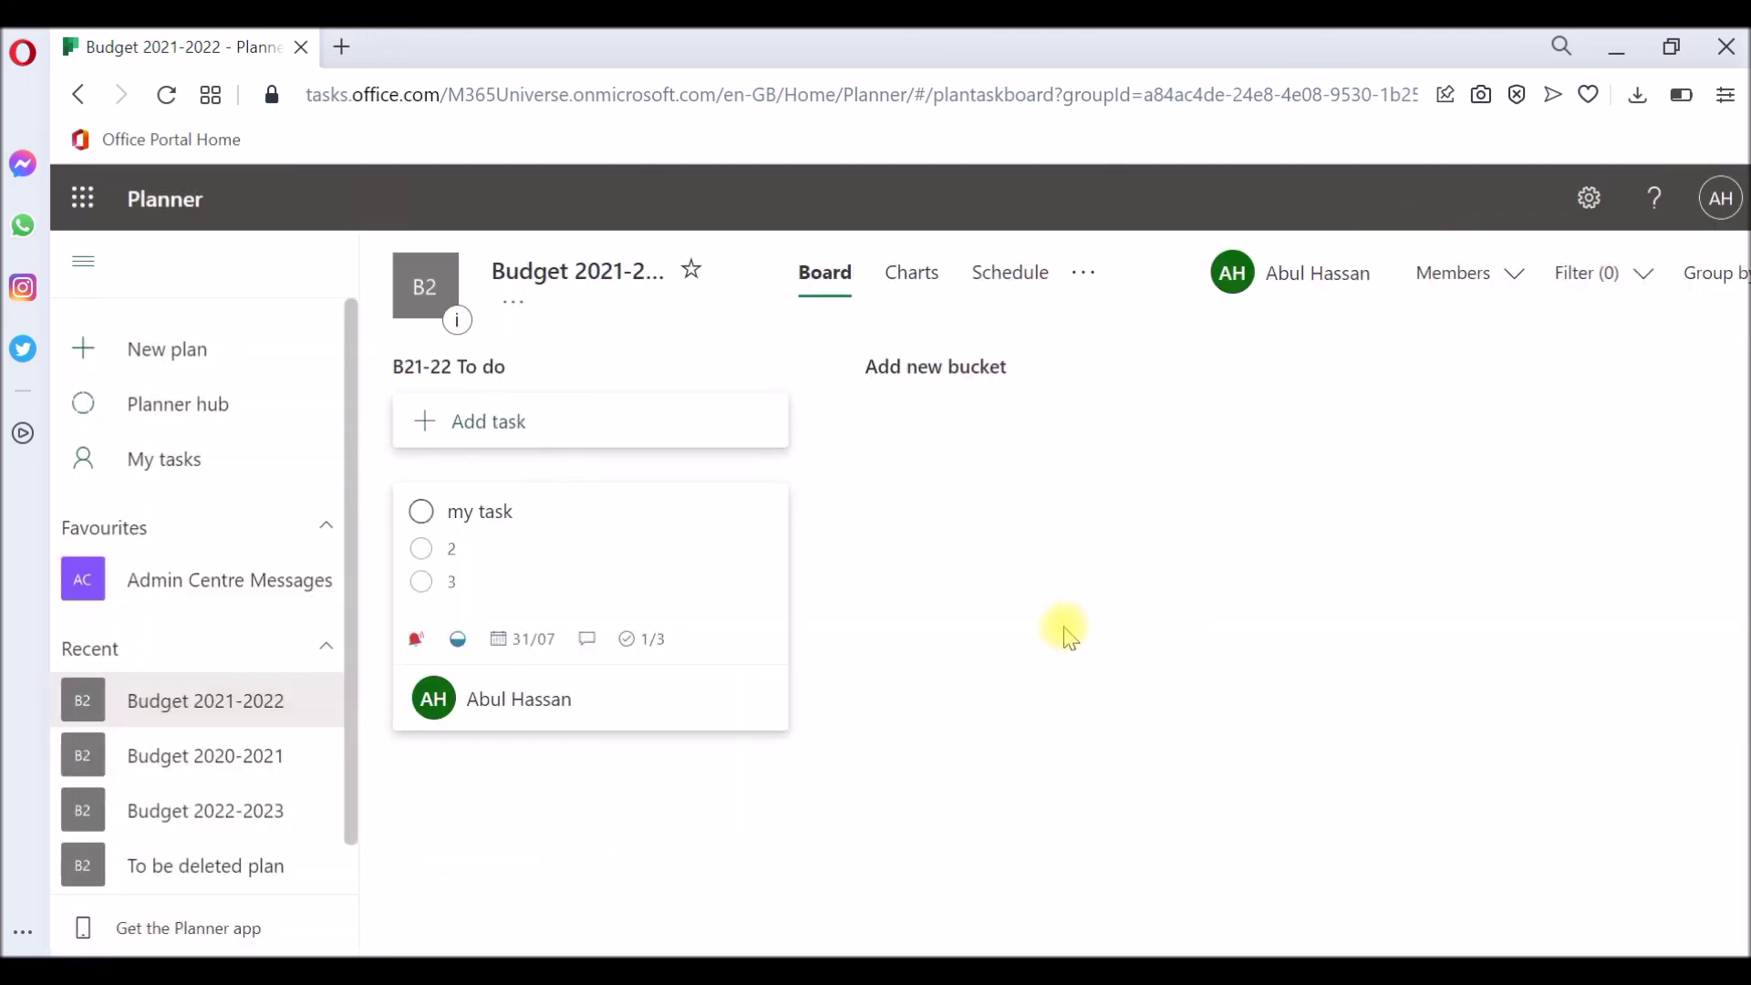